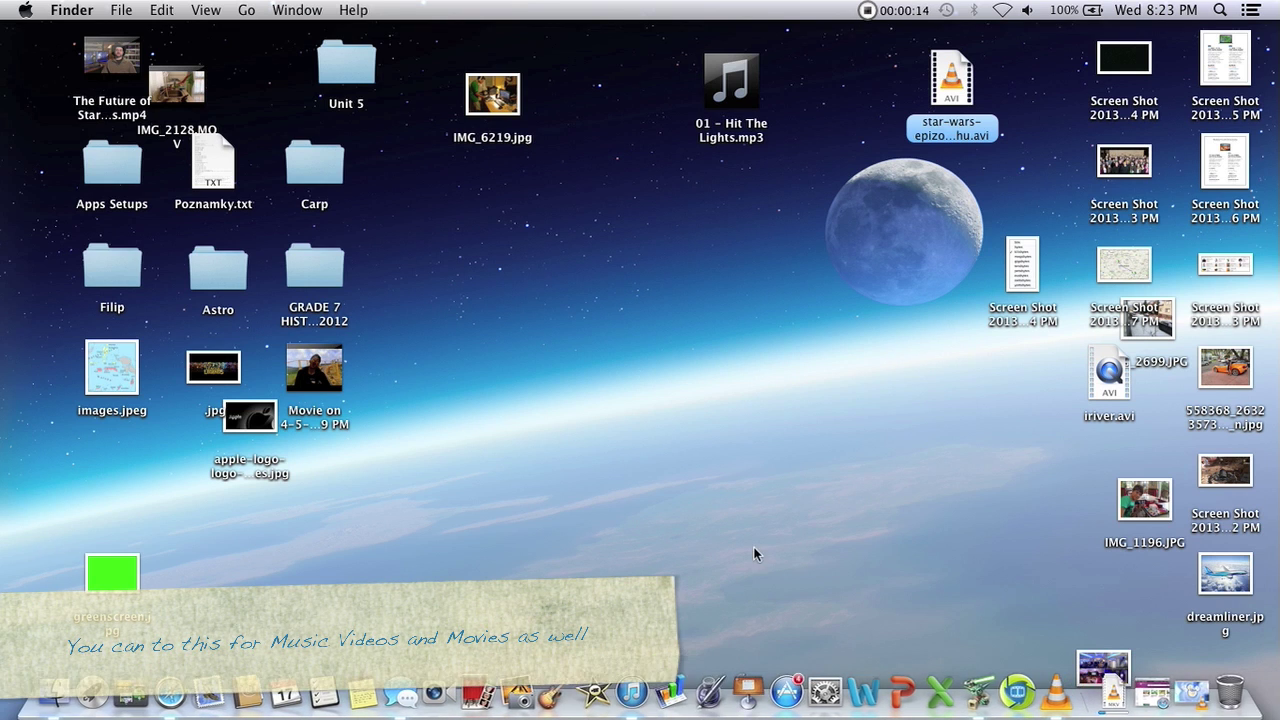
# - Open iTunes, then open a Finder window beside it showing the Downloads folder
pyautogui.click(629, 683)
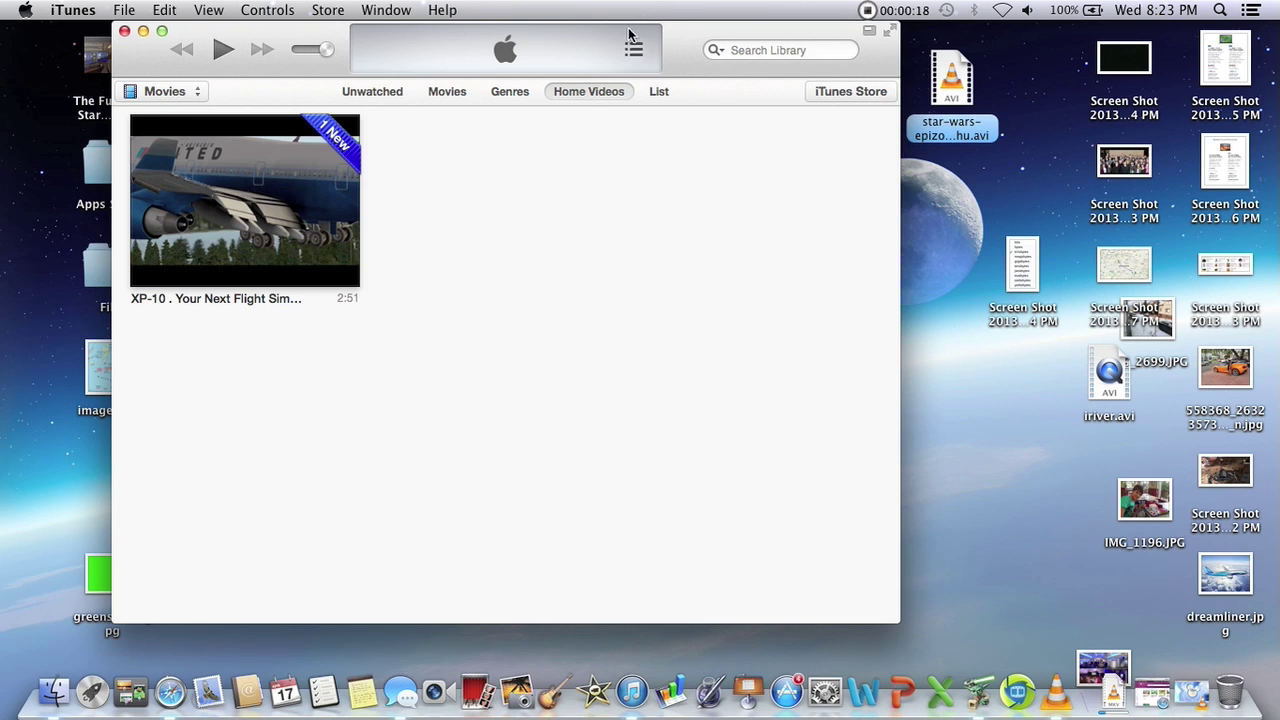
pyautogui.click(52, 668)
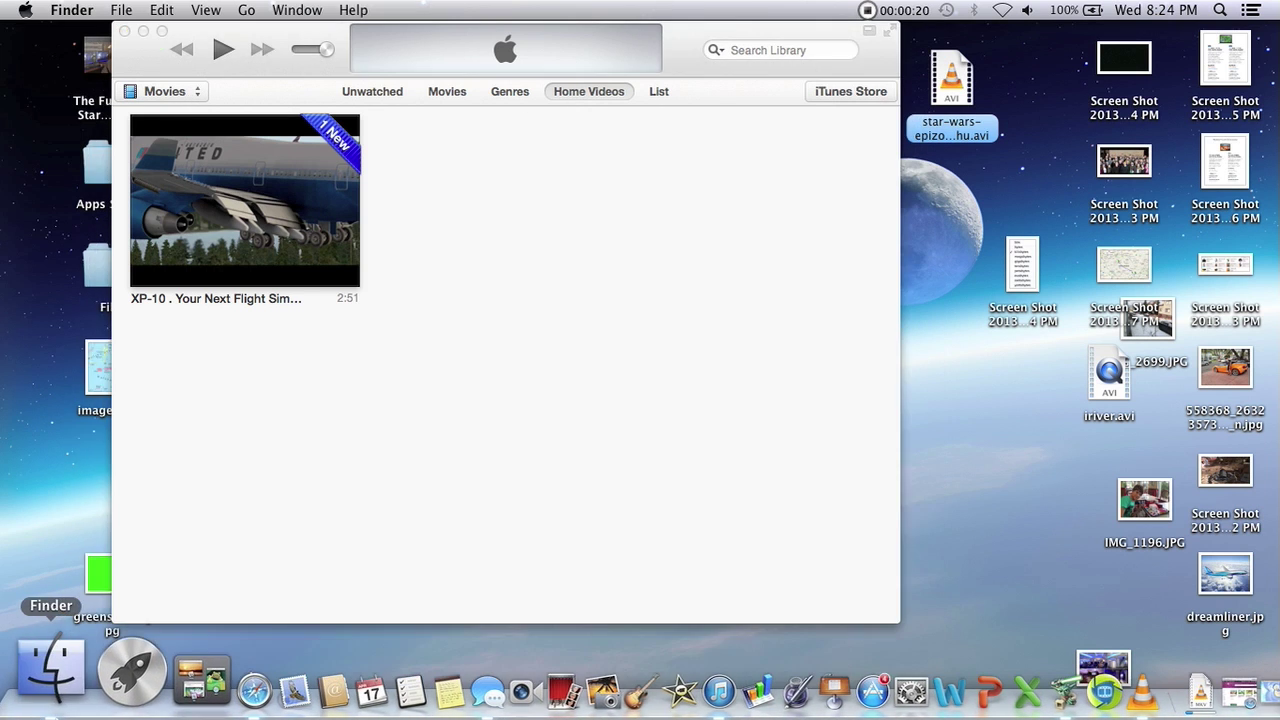
pyautogui.moveTo(590, 83); pyautogui.dragTo(1032, 86)
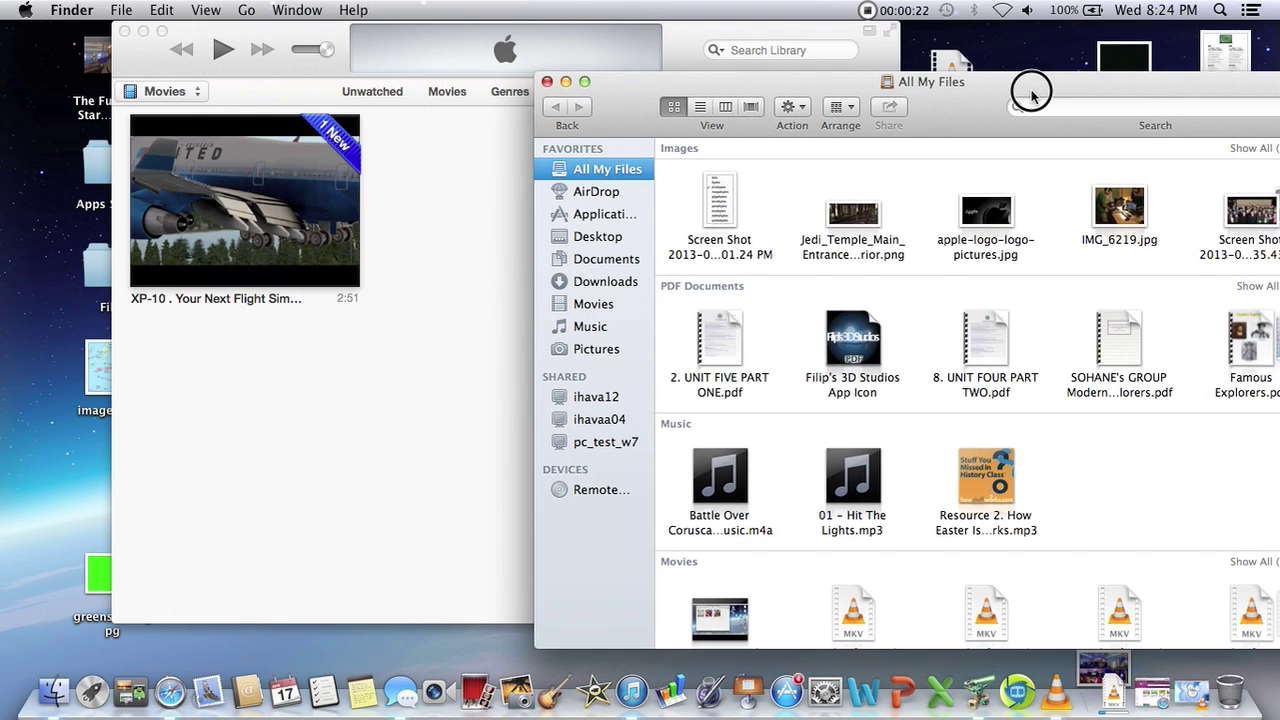
pyautogui.click(617, 283)
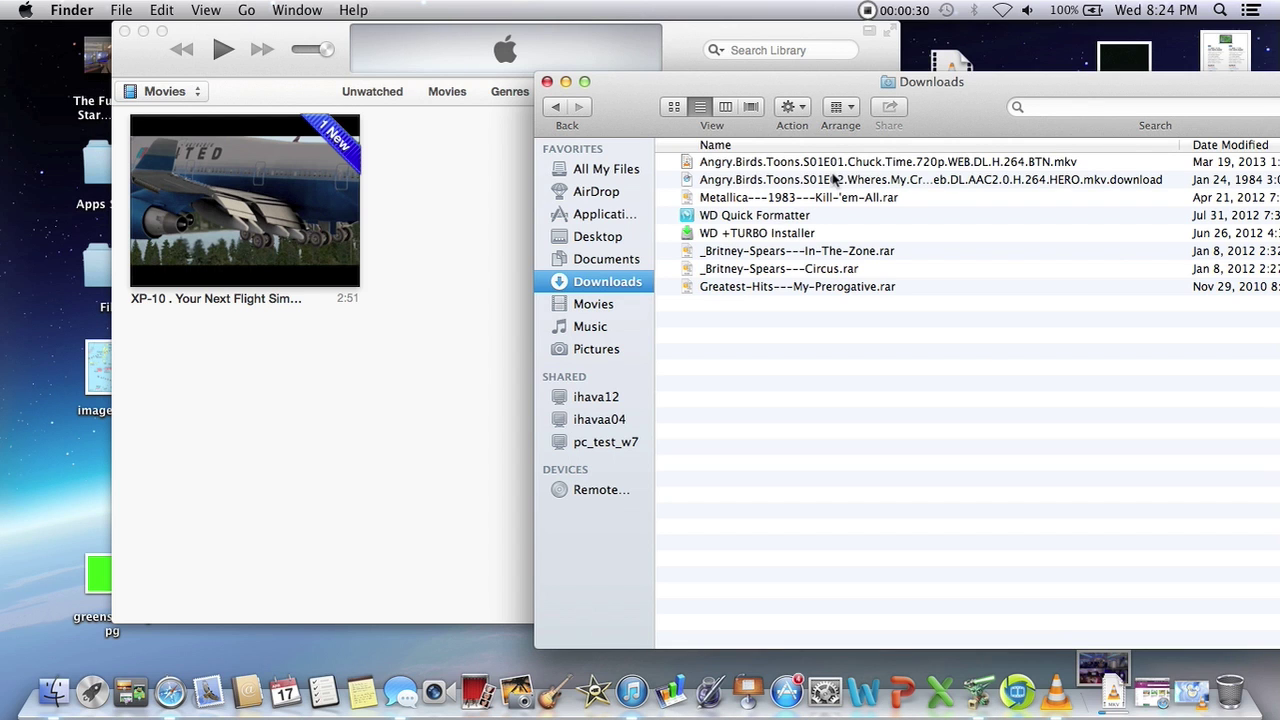
# - Move the Angry.Birds.Toons.S01E01 MKV file from Downloads into the iTunes media TV Shows folder
pyautogui.hscroll(5, 890, 172)
pyautogui.hscroll(-5, 850, 170)
pyautogui.moveTo(810, 165); pyautogui.dragTo(470, 289)
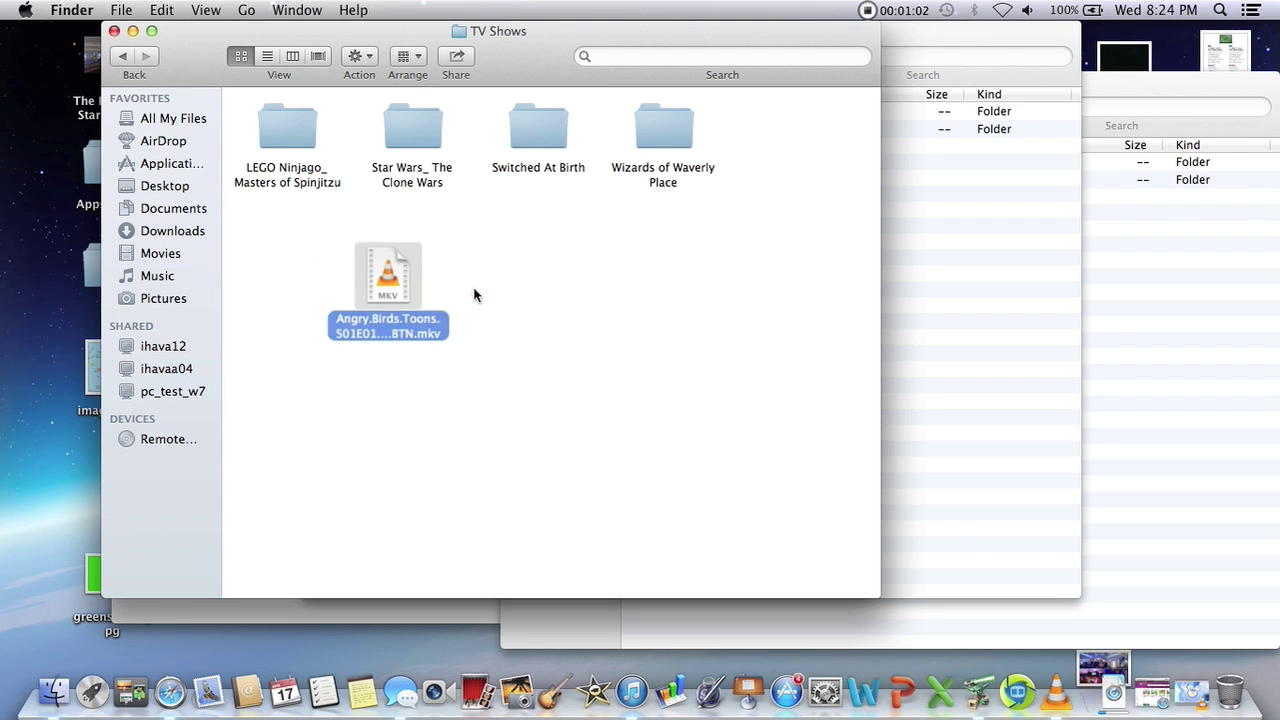
# - Create a new folder named Angry Birds inside the TV Shows folder
pyautogui.rightClick(606, 369)
pyautogui.press('Escape')
pyautogui.rightClick(658, 370)
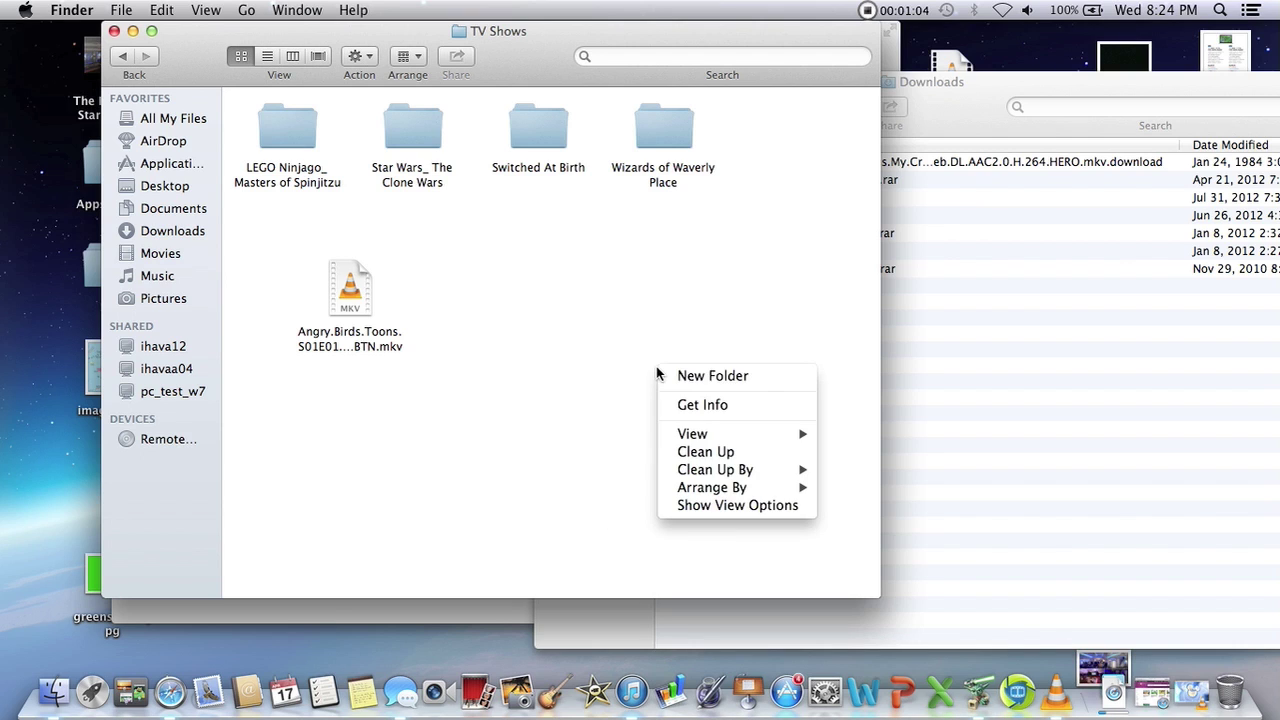
pyautogui.click(677, 375)
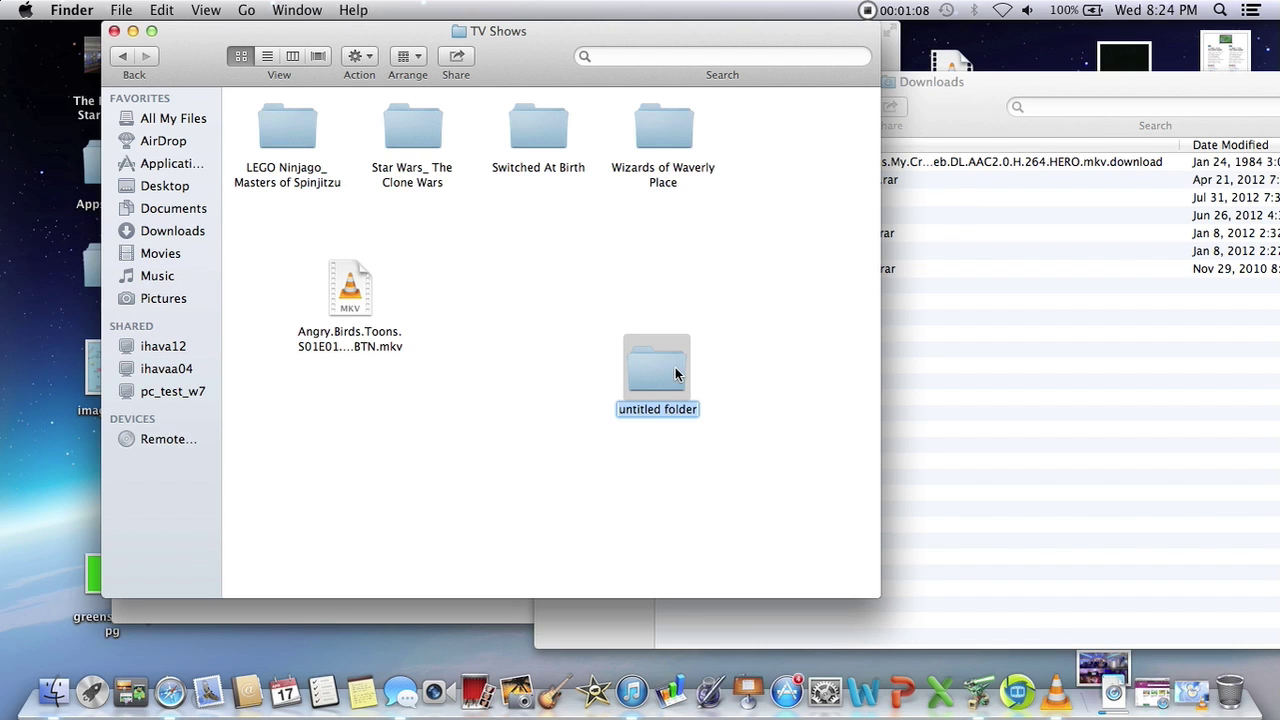
pyautogui.write('Angry ')
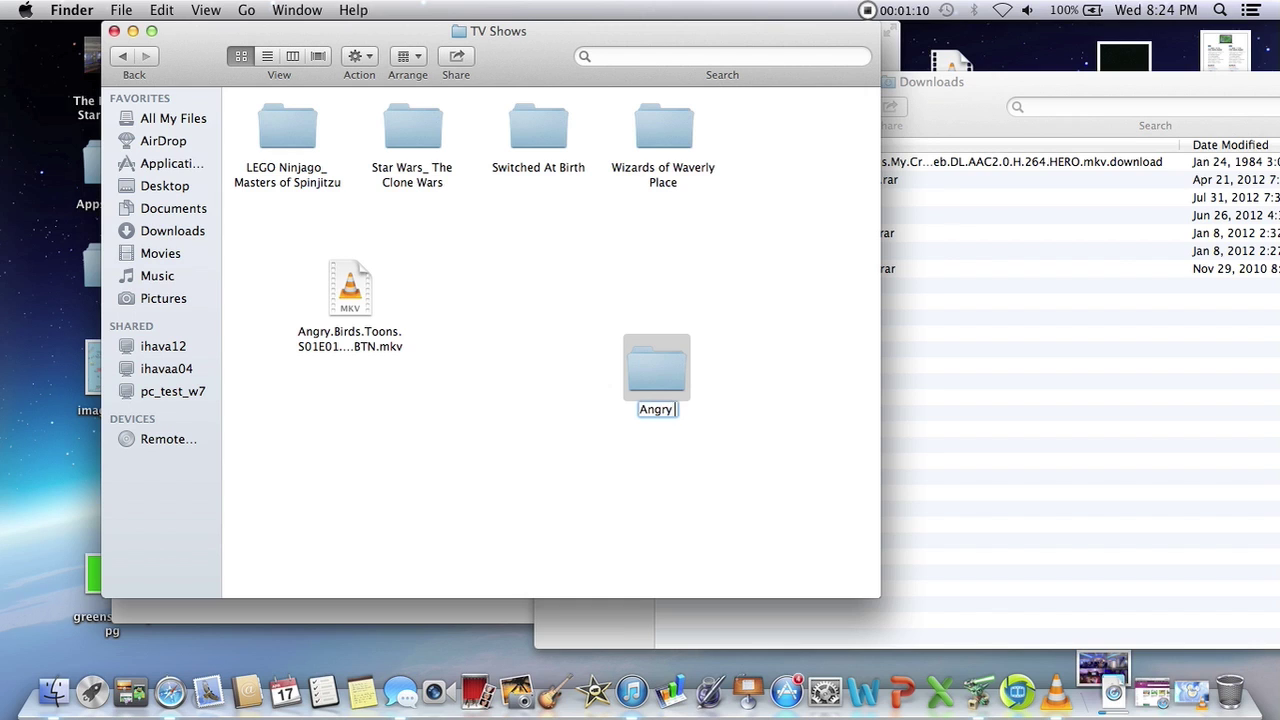
pyautogui.write('Birds')
pyautogui.press('Return')
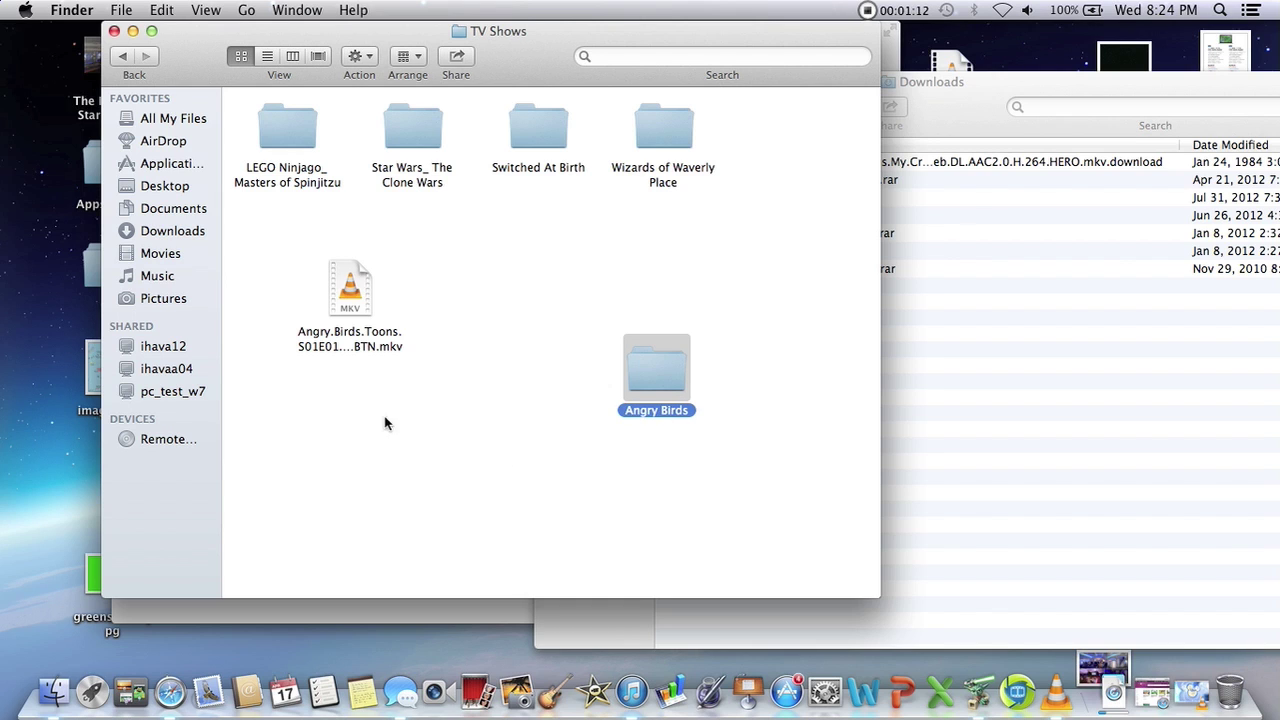
# - Put the Angry Birds MKV file into the Angry Birds folder and line that folder up beside the other show folders
pyautogui.moveTo(355, 303); pyautogui.dragTo(777, 152)
pyautogui.click(766, 203)
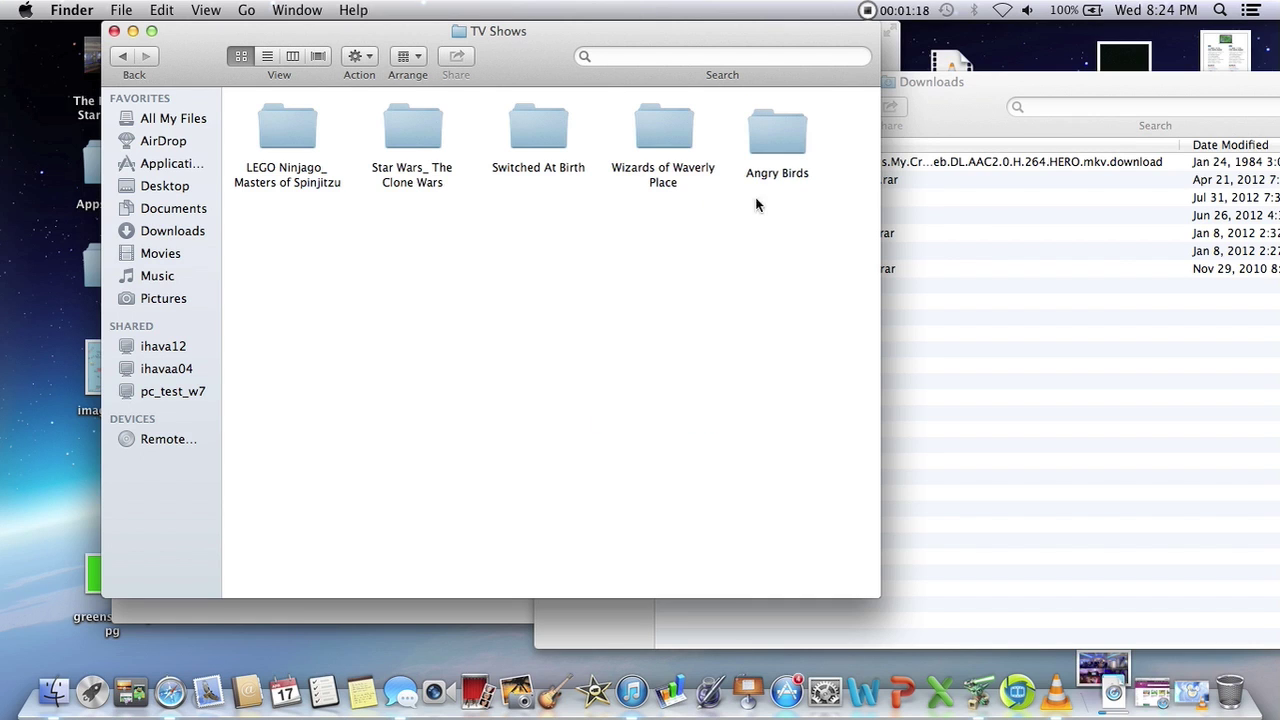
pyautogui.rightClick(271, 234)
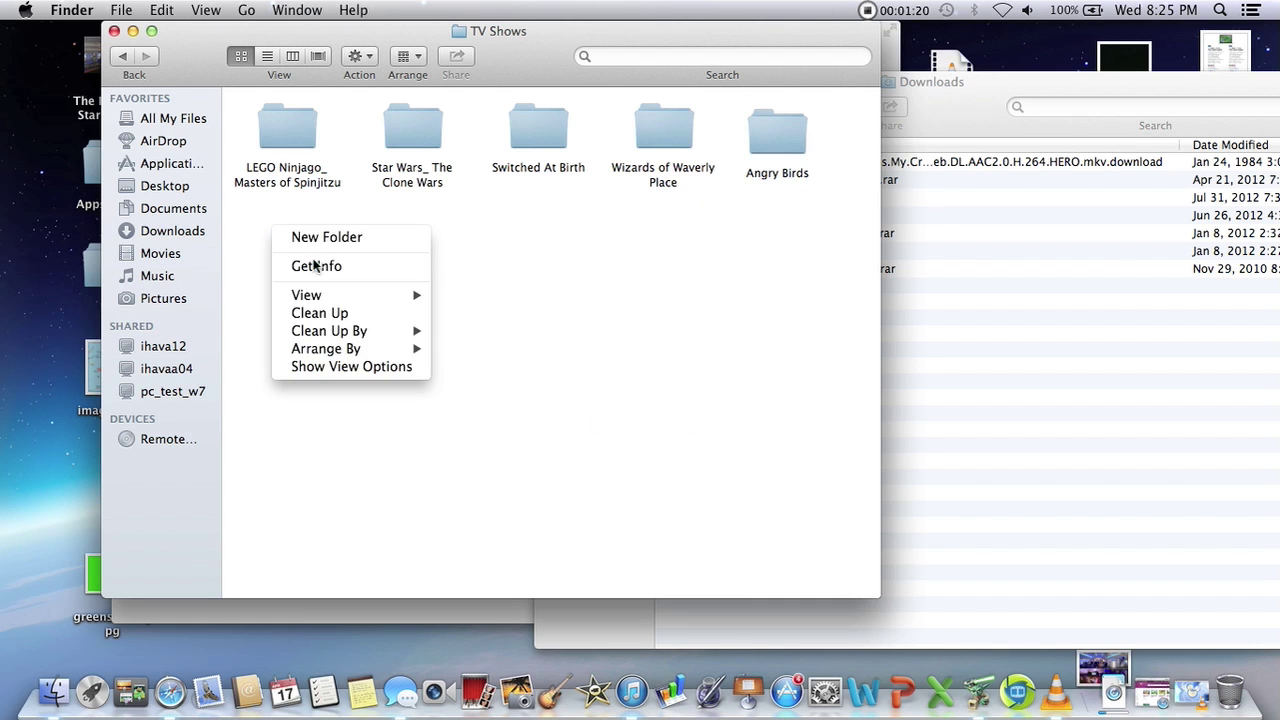
pyautogui.click(318, 312)
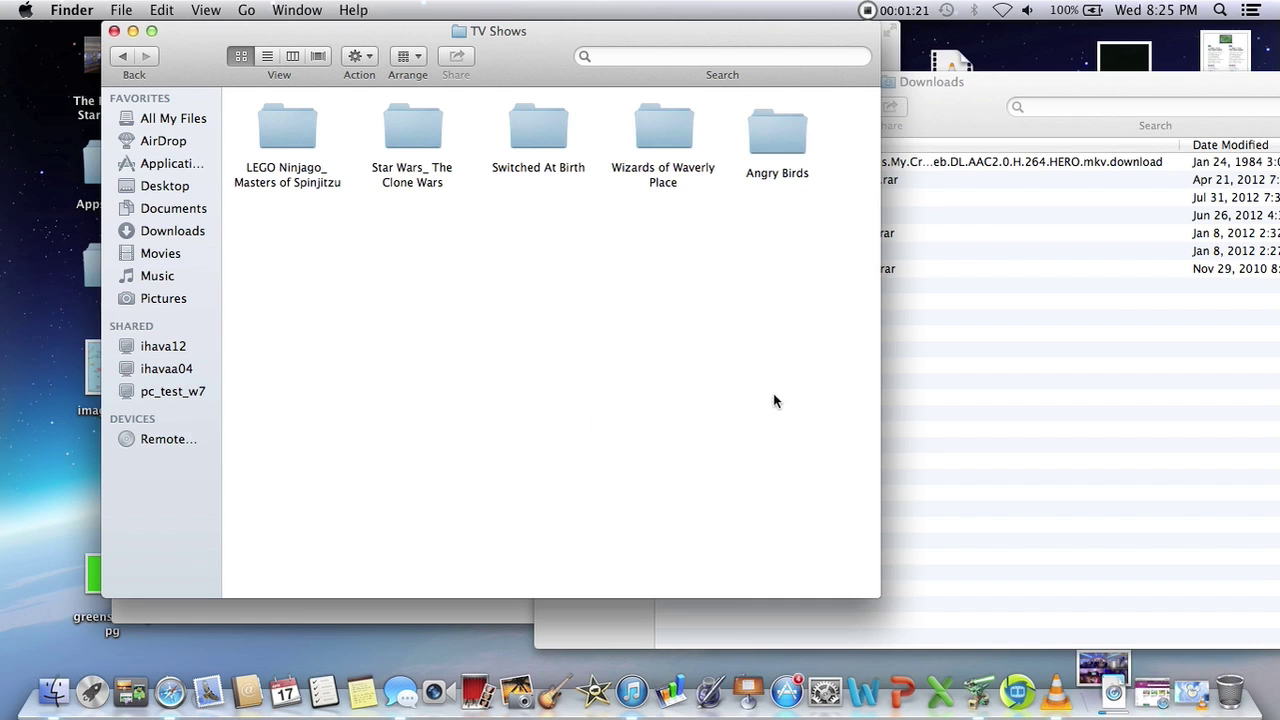
# - Try to add the MKV episode from the Angry Birds folder to the iTunes Home Videos library
pyautogui.doubleClick(776, 130)
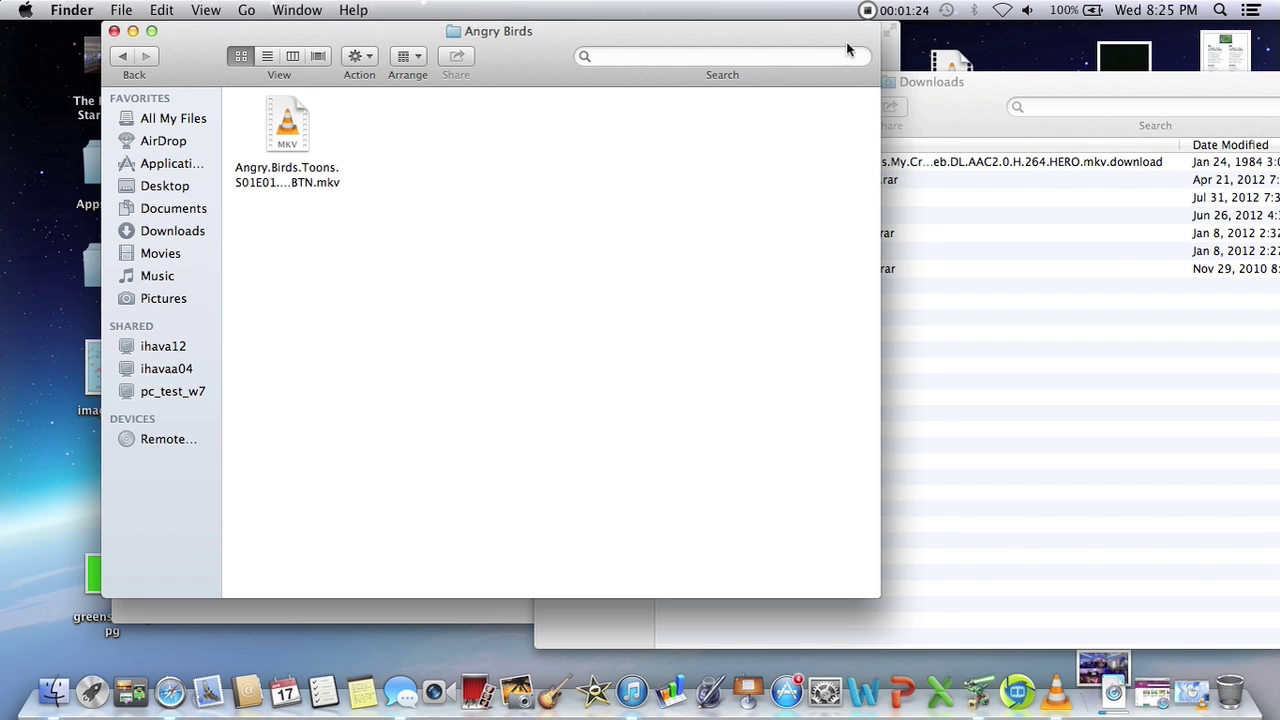
pyautogui.moveTo(829, 40); pyautogui.dragTo(1241, 76)
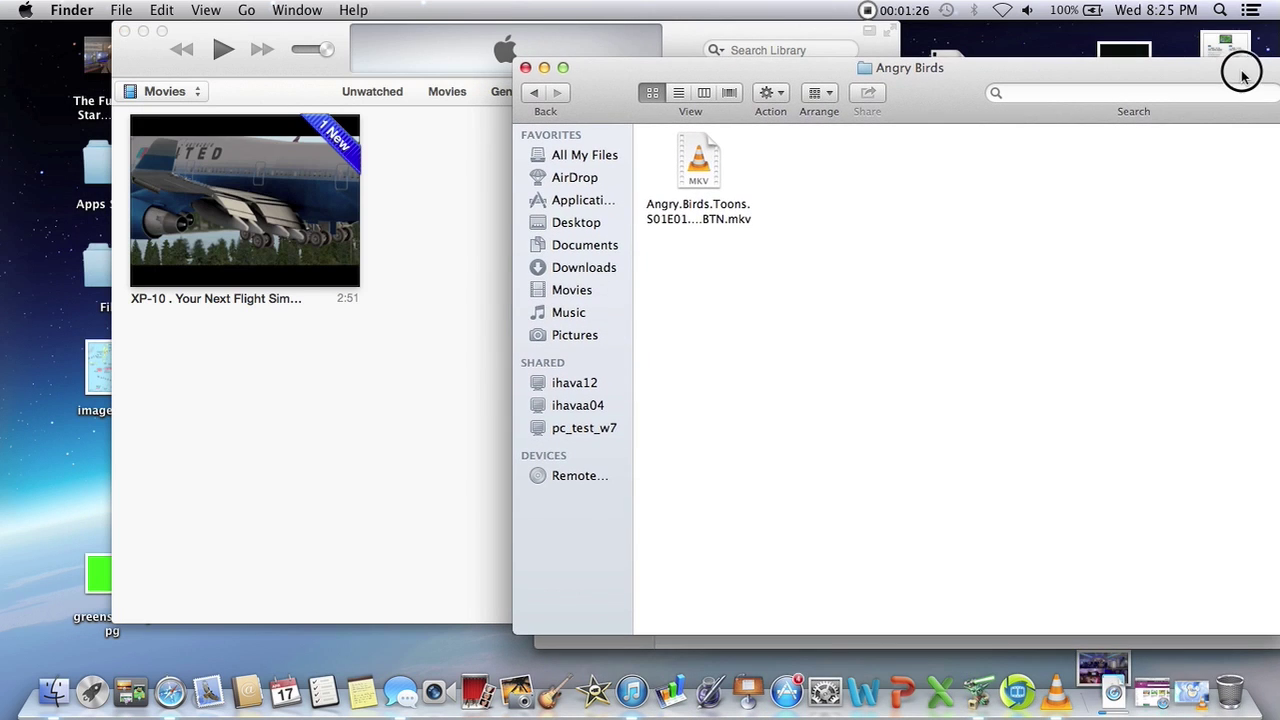
pyautogui.click(712, 173)
pyautogui.moveTo(710, 172); pyautogui.dragTo(428, 195)
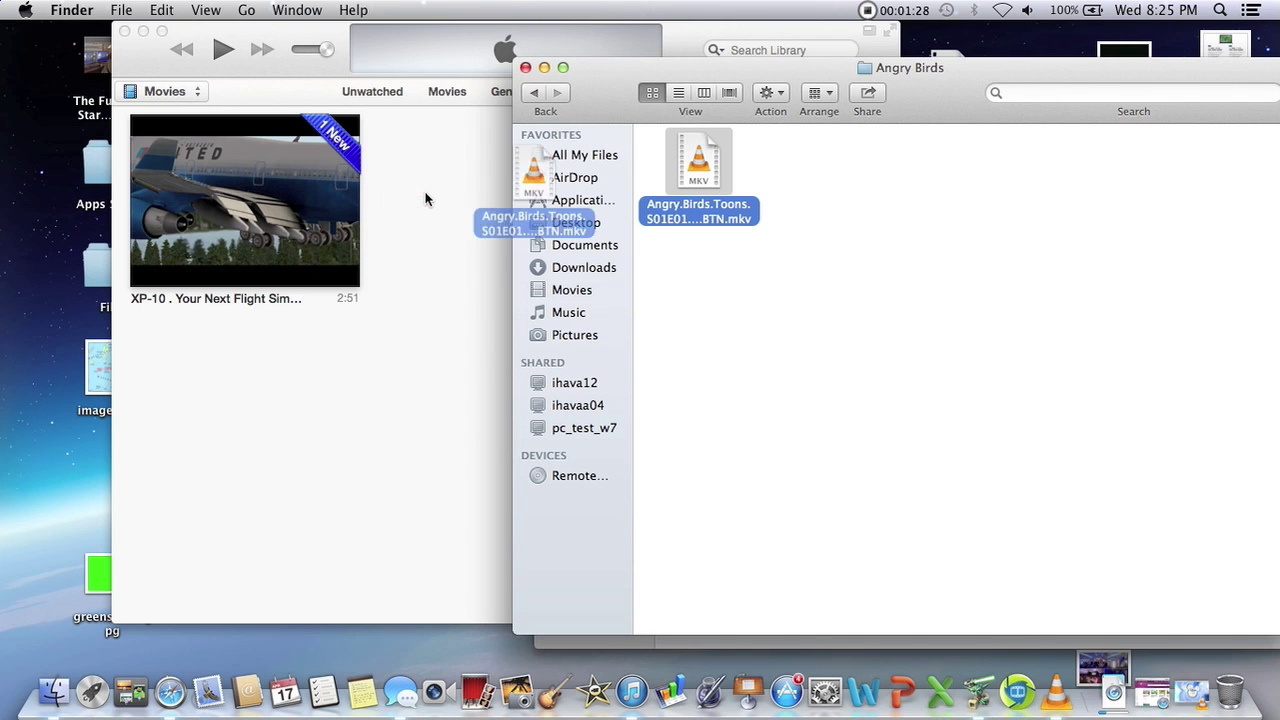
pyautogui.click(415, 358)
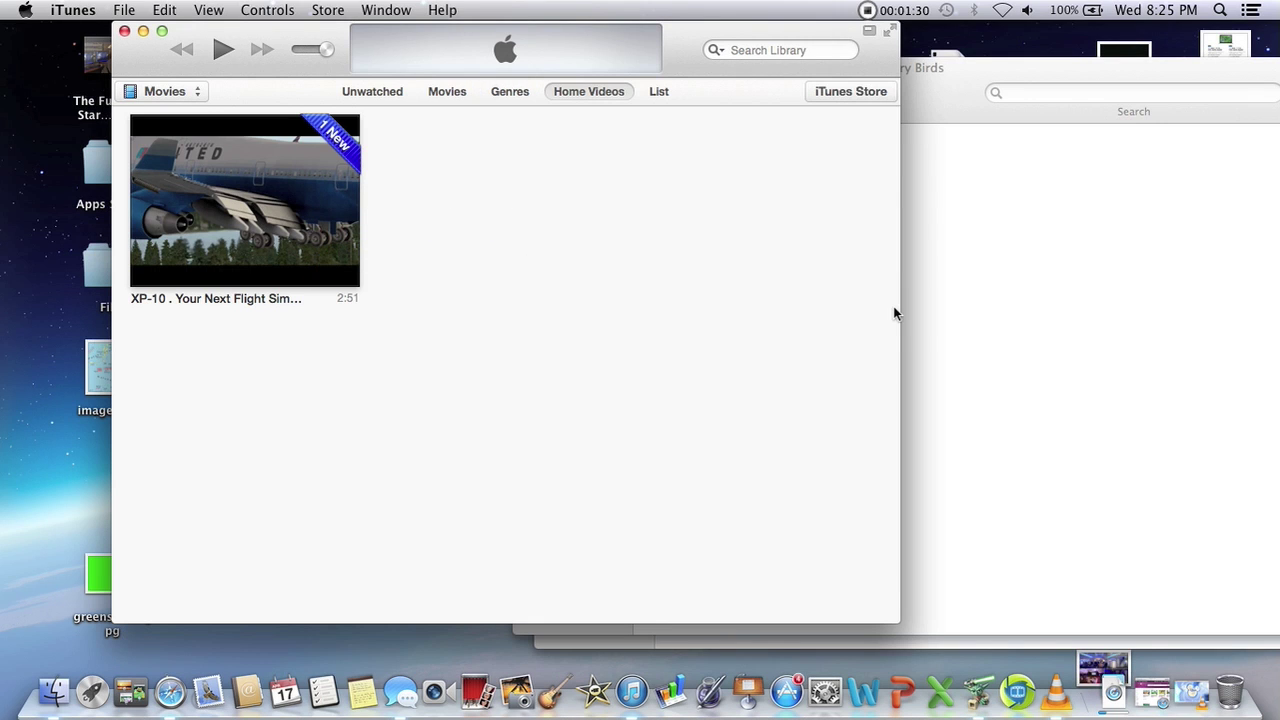
pyautogui.click(962, 291)
pyautogui.moveTo(712, 195); pyautogui.dragTo(243, 205)
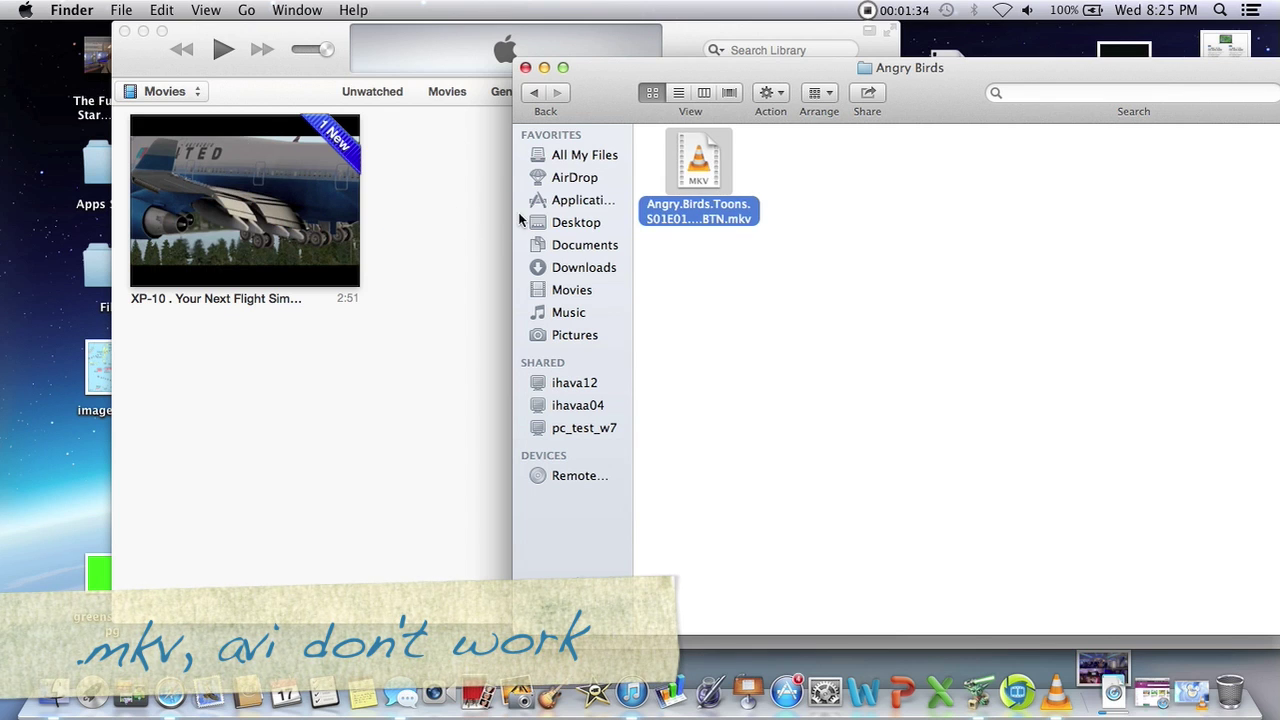
pyautogui.click(517, 221)
pyautogui.click(414, 220)
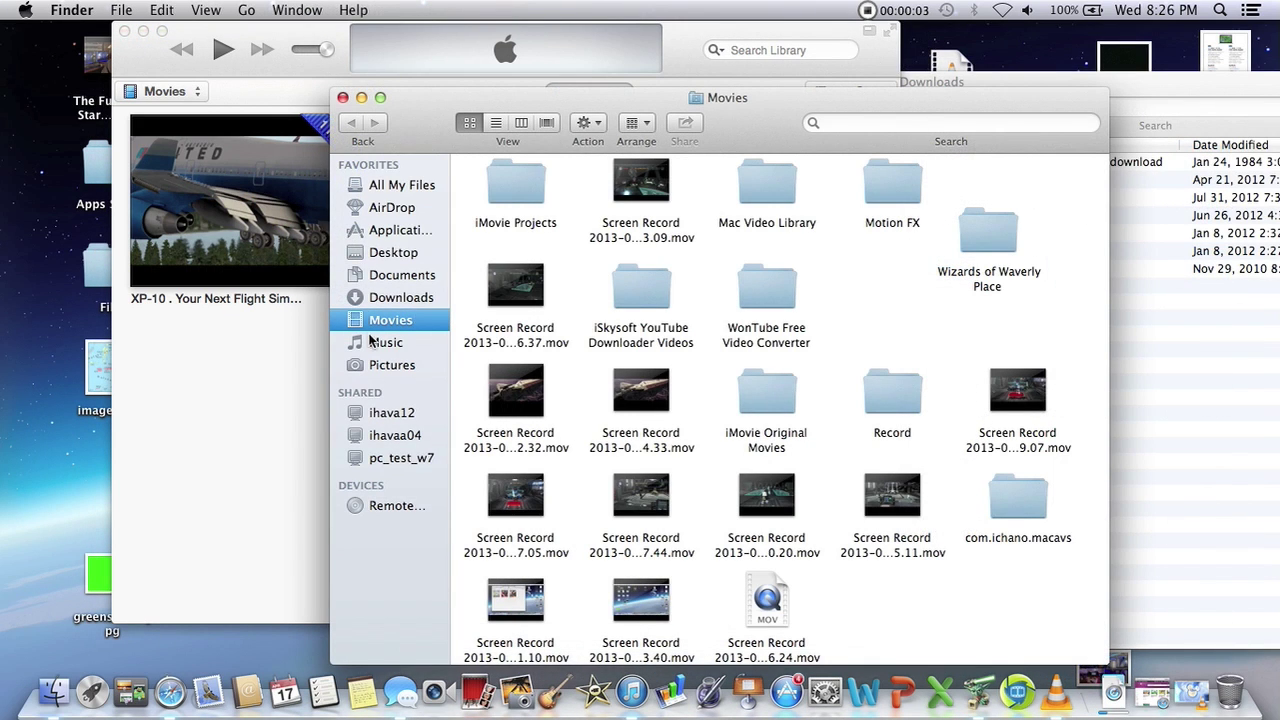
# - Launch WonTube Free Video Converter from the installed applications
pyautogui.click(195, 479)
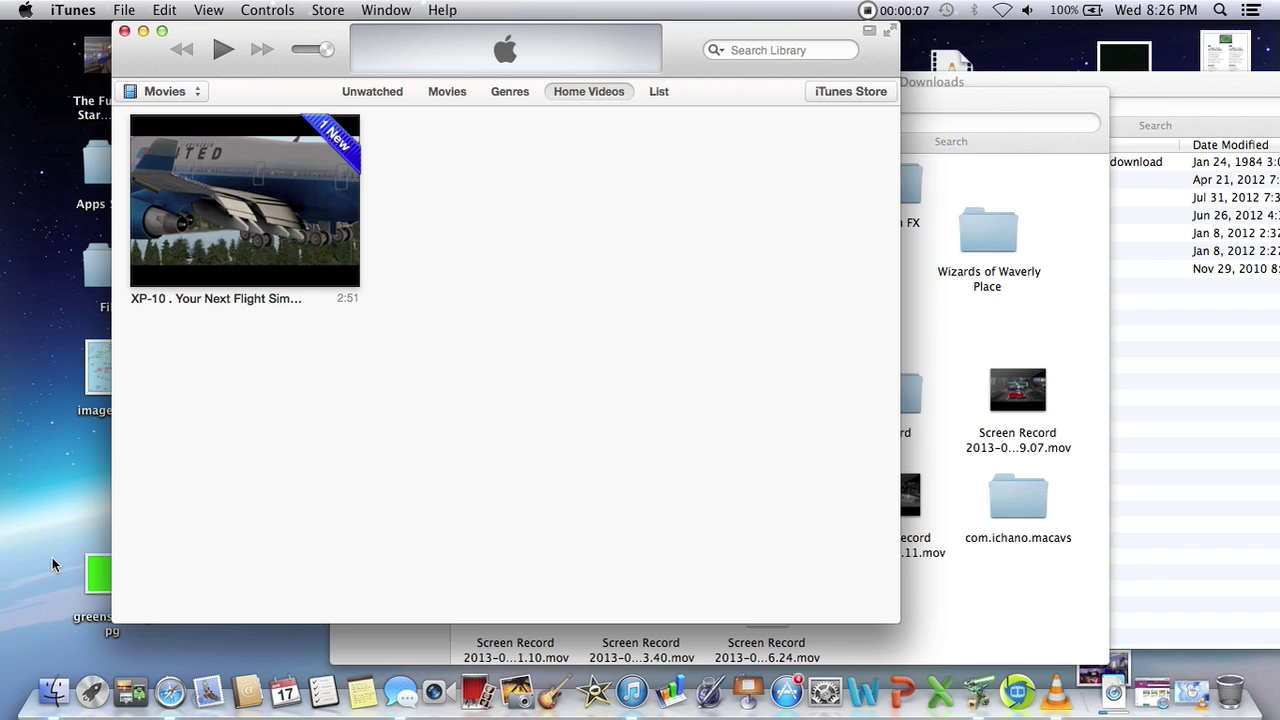
pyautogui.click(40, 600)
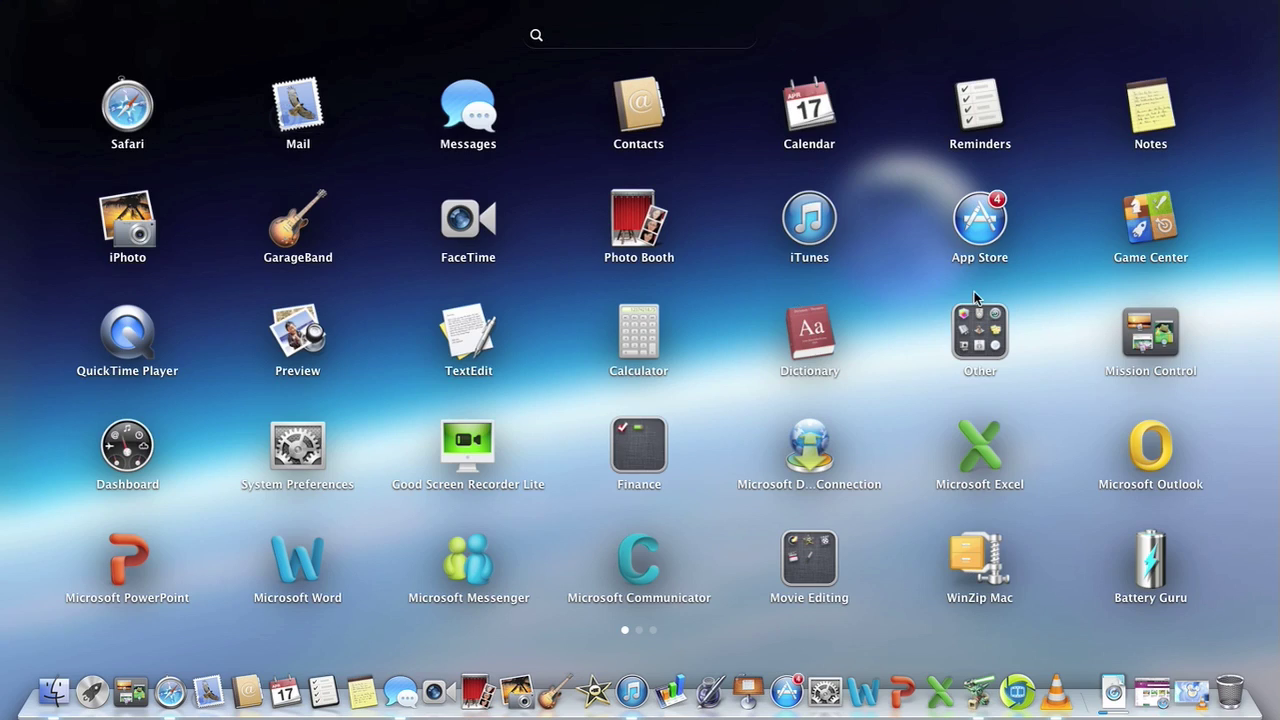
pyautogui.hscroll(3, 974, 291)
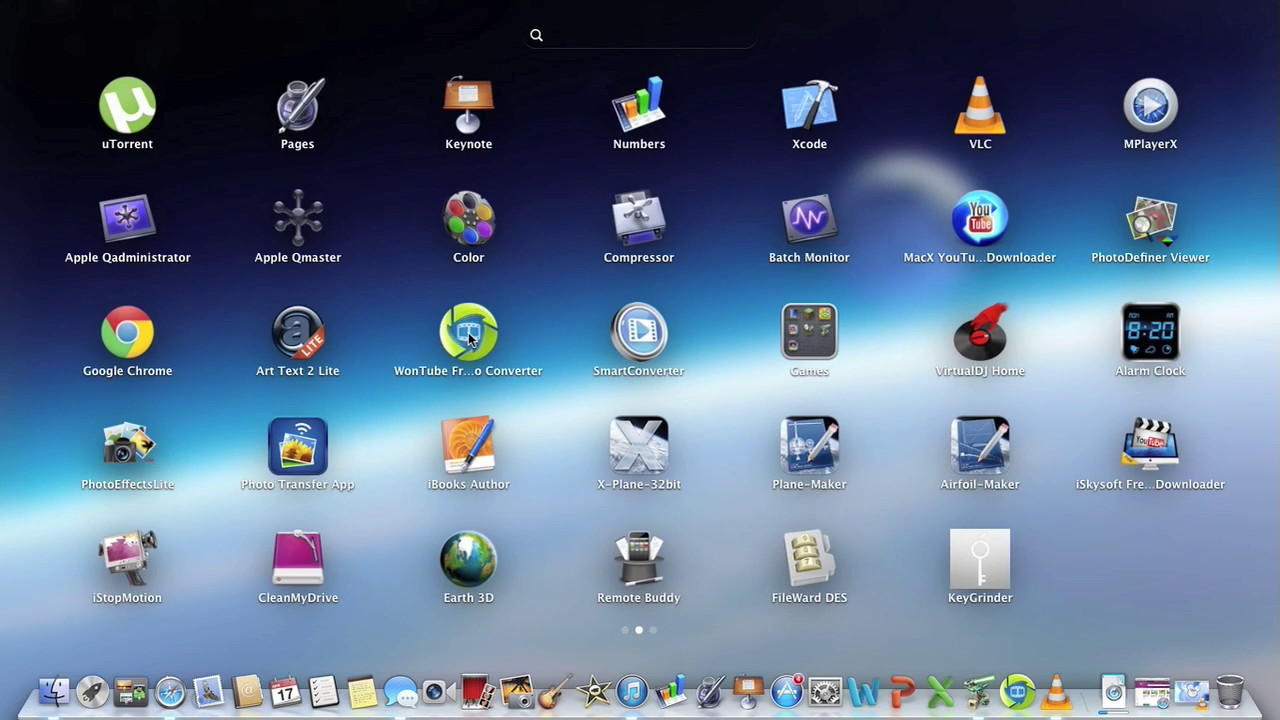
pyautogui.click(468, 332)
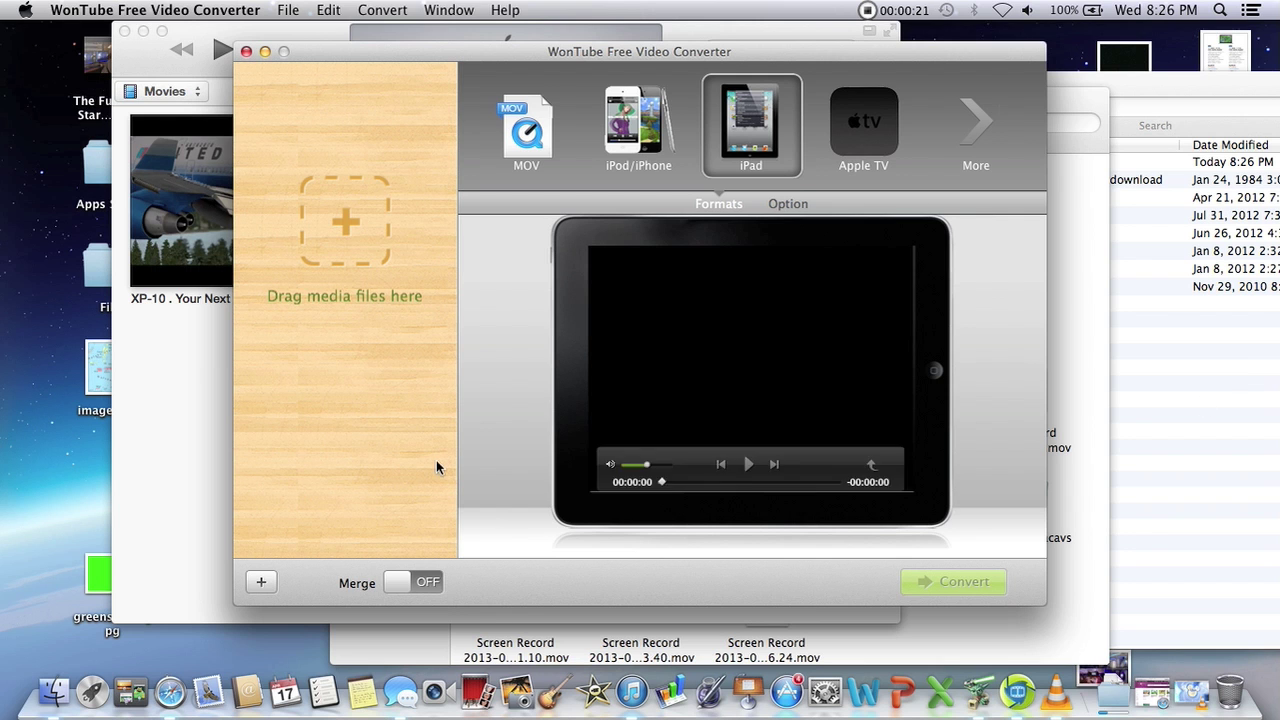
# - Minimize the iTunes window and the Finder window showing the Movies folder
pyautogui.click(145, 33)
pyautogui.click(145, 33)
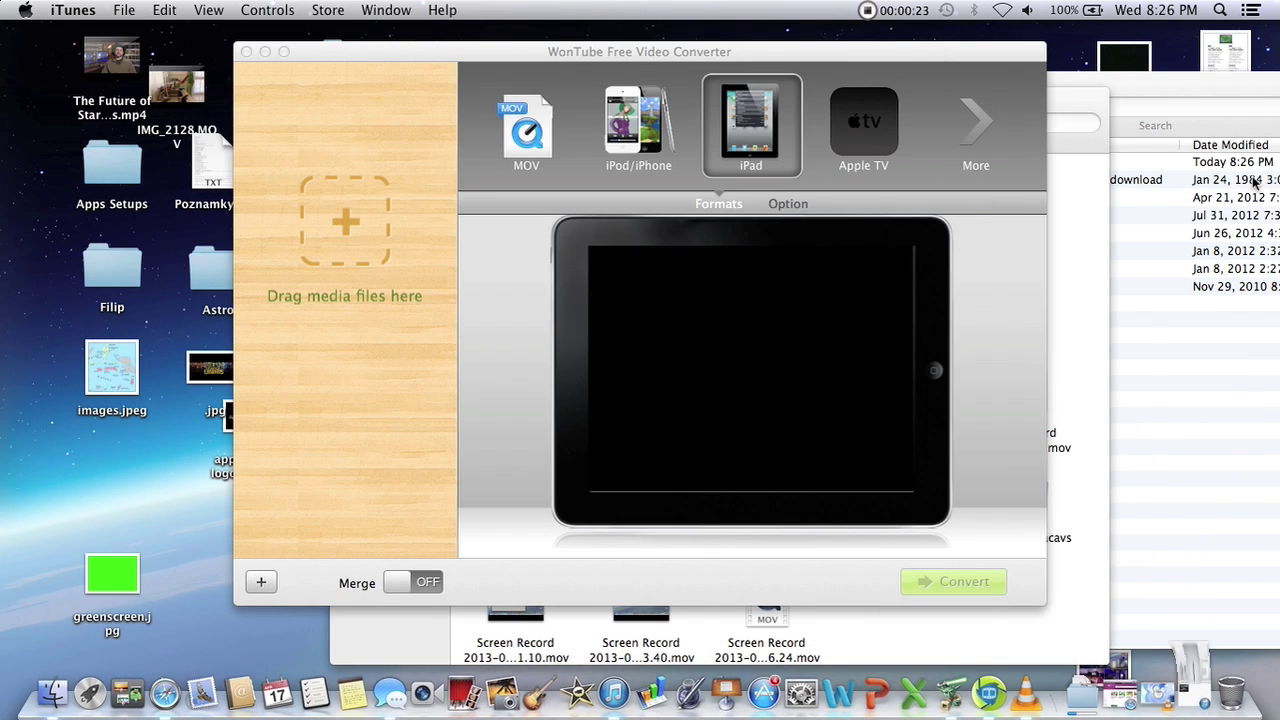
pyautogui.click(1083, 132)
pyautogui.click(361, 97)
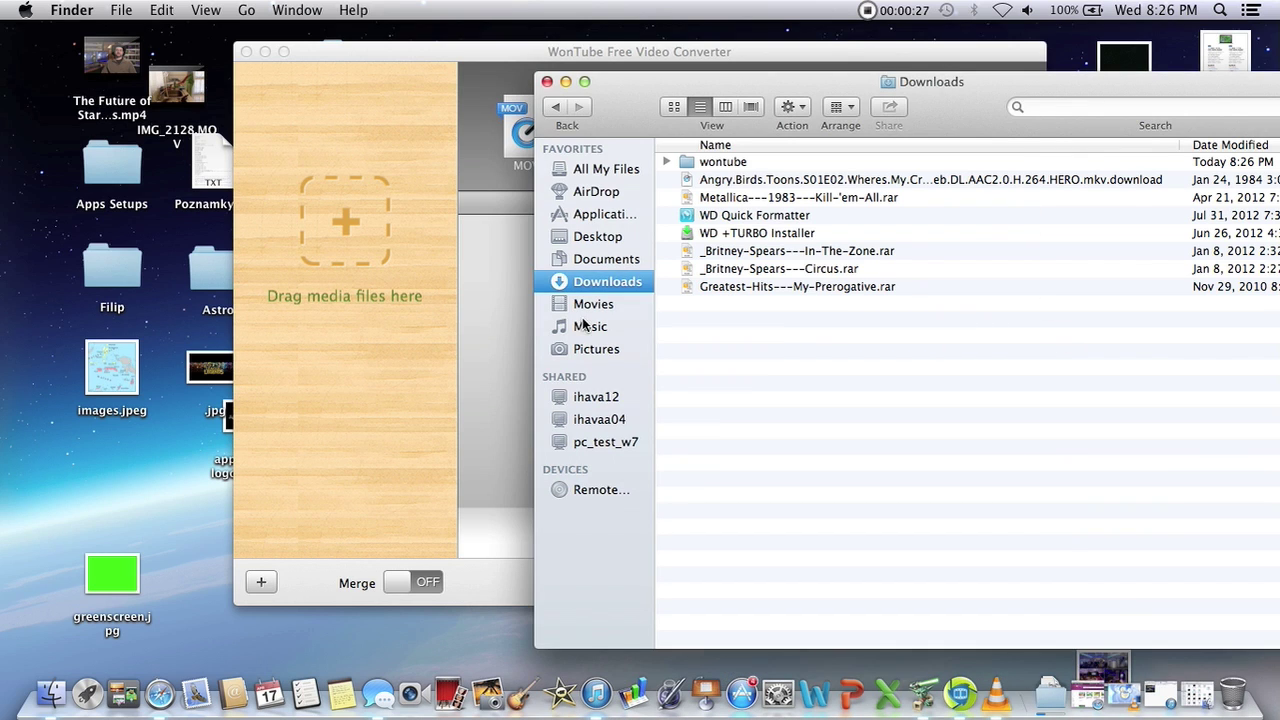
# - Add the MKV episode from Music/iTunes/iTunes Media/TV Shows/Angry Birds to the converter's media list
pyautogui.click(590, 326)
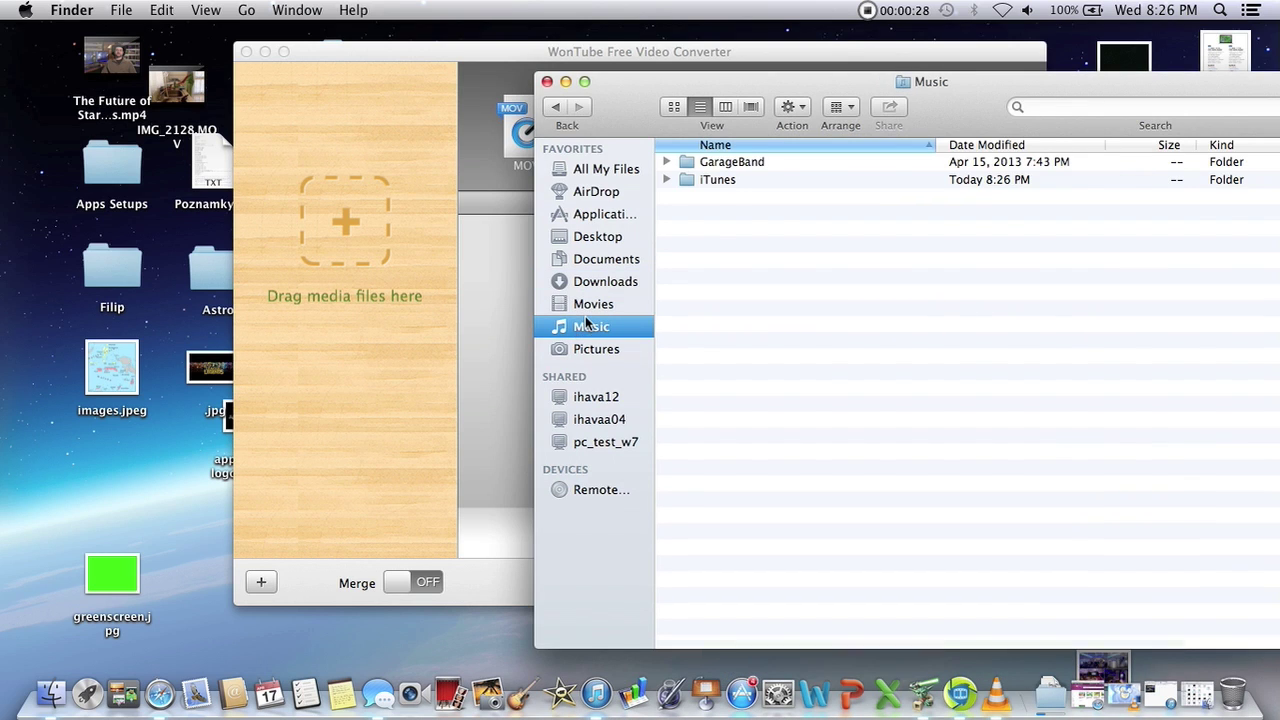
pyautogui.doubleClick(726, 182)
pyautogui.doubleClick(740, 233)
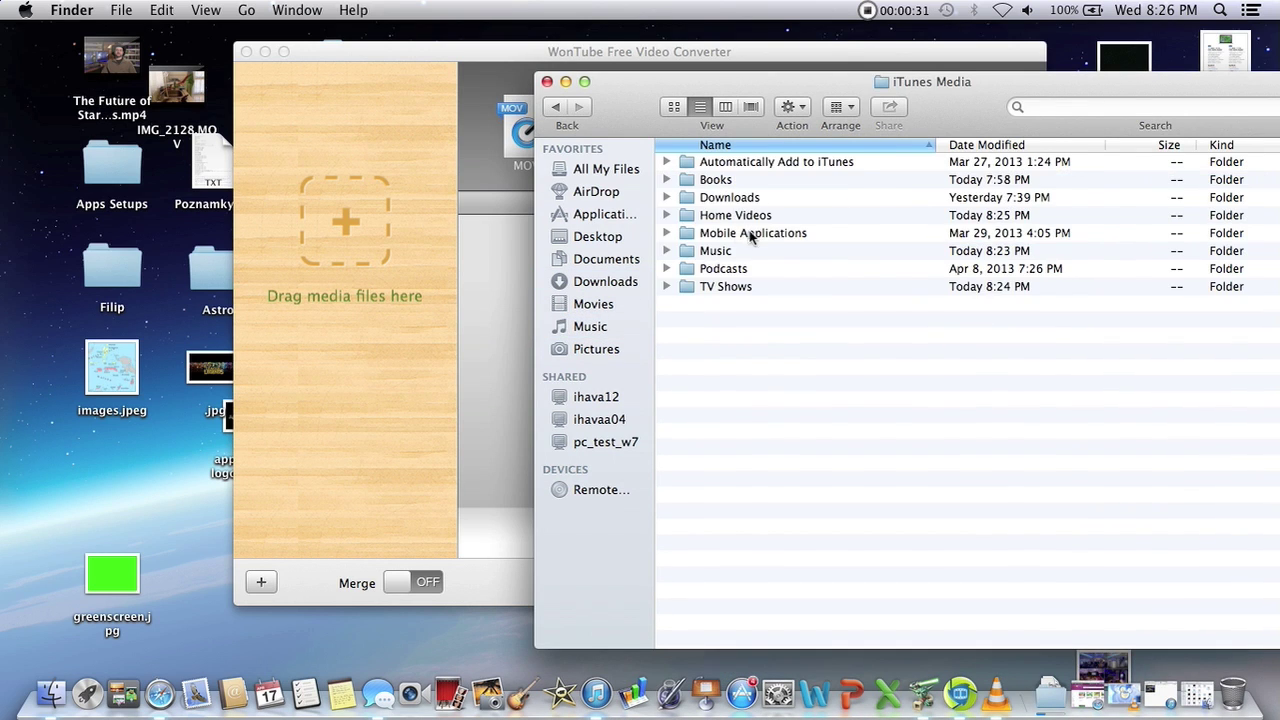
pyautogui.doubleClick(711, 287)
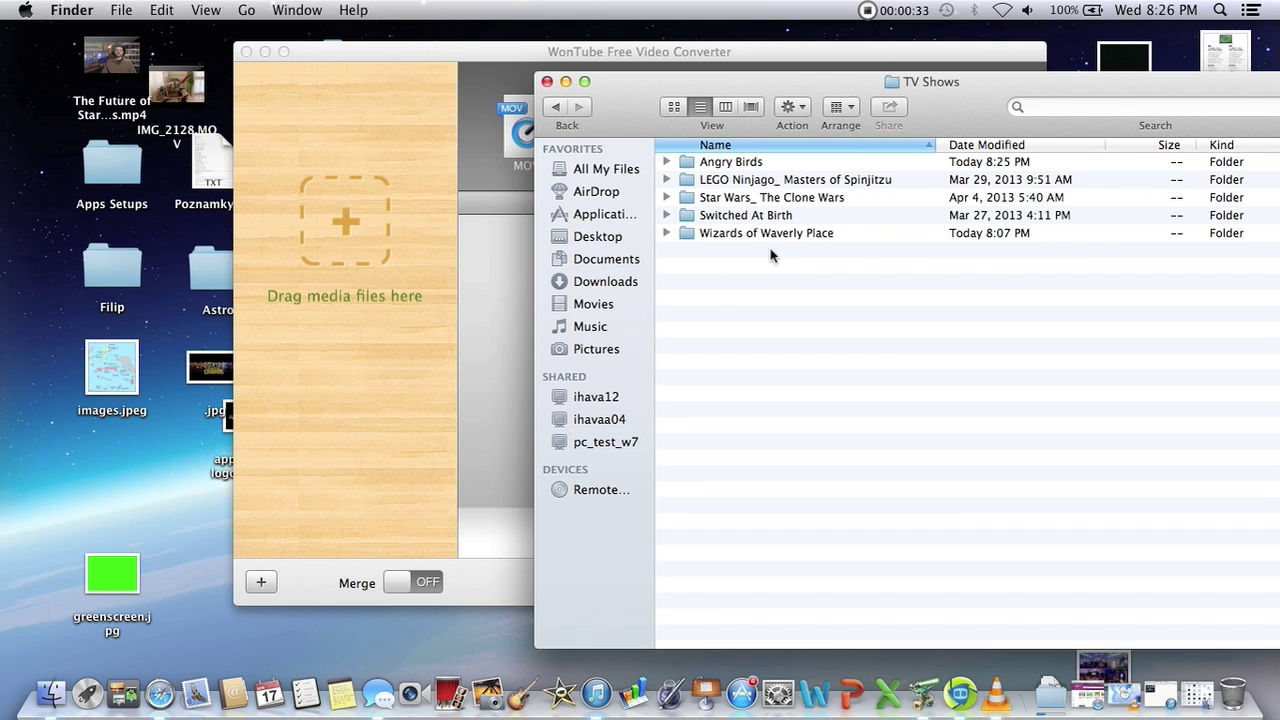
pyautogui.doubleClick(735, 162)
pyautogui.moveTo(736, 163); pyautogui.dragTo(349, 265)
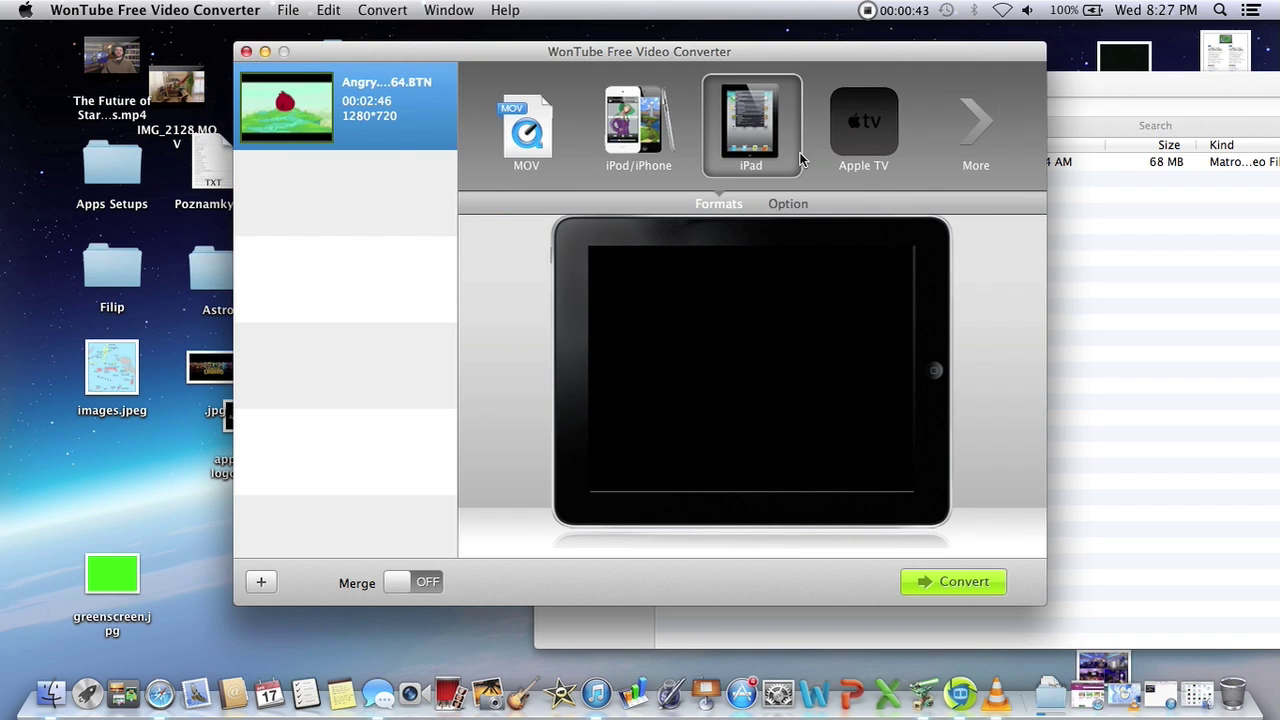
# - Choose MOV as the conversion format and set the video resolution to 1280*720
pyautogui.click(527, 133)
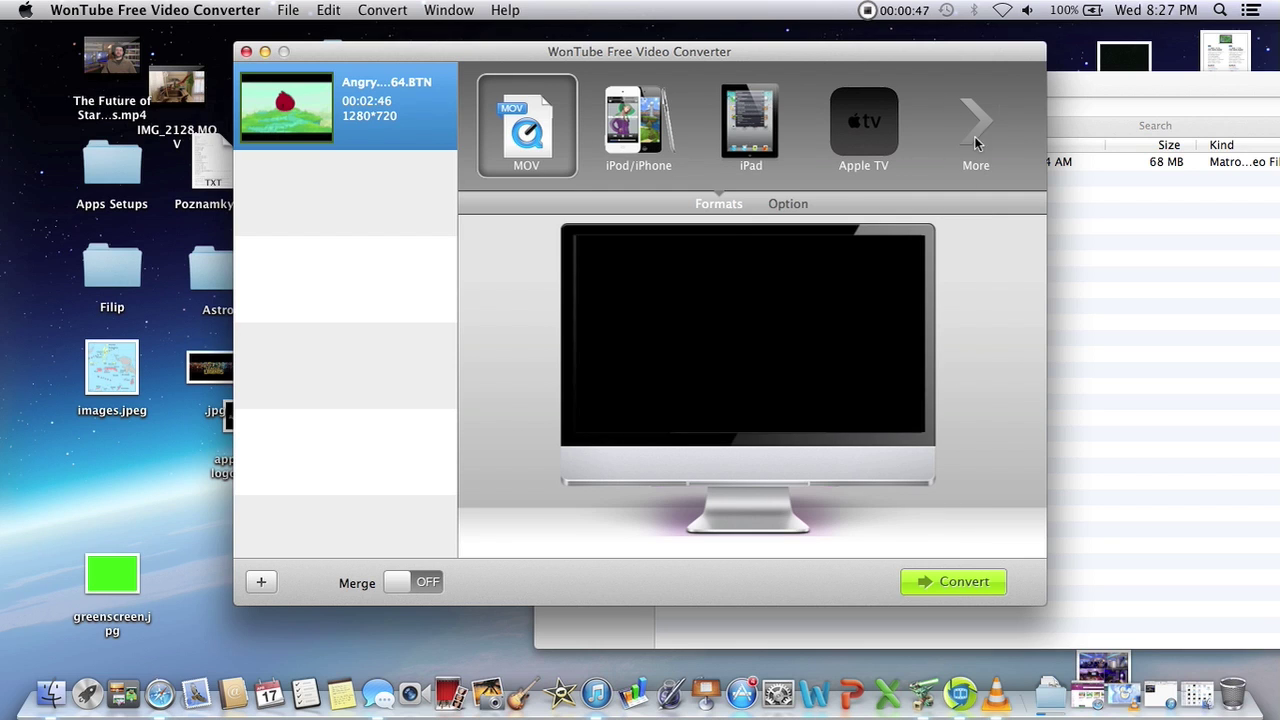
pyautogui.click(765, 209)
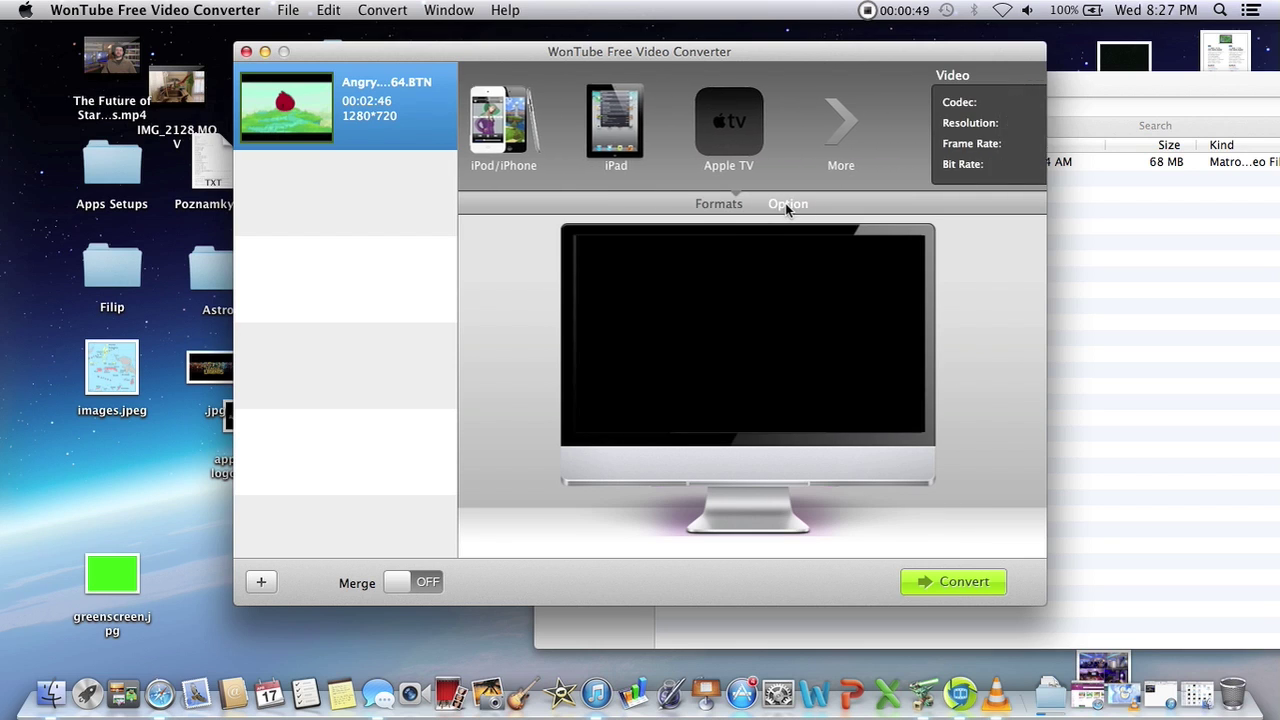
pyautogui.click(721, 125)
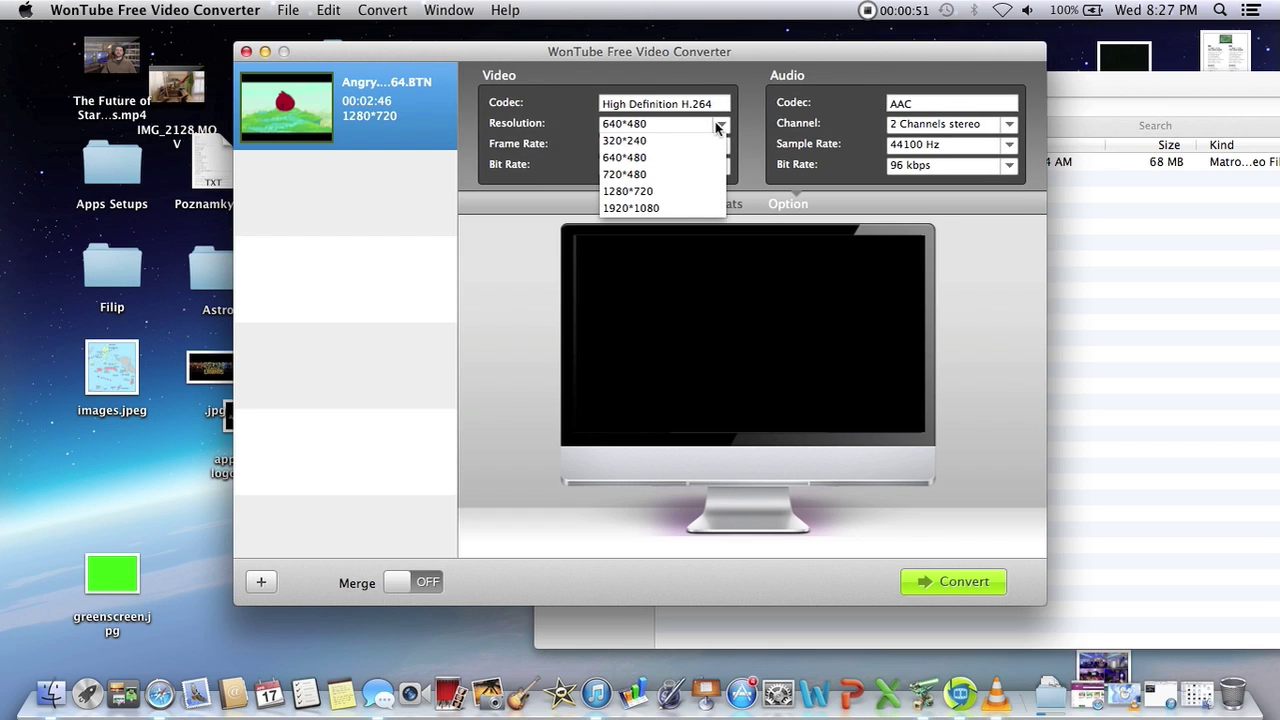
pyautogui.click(659, 195)
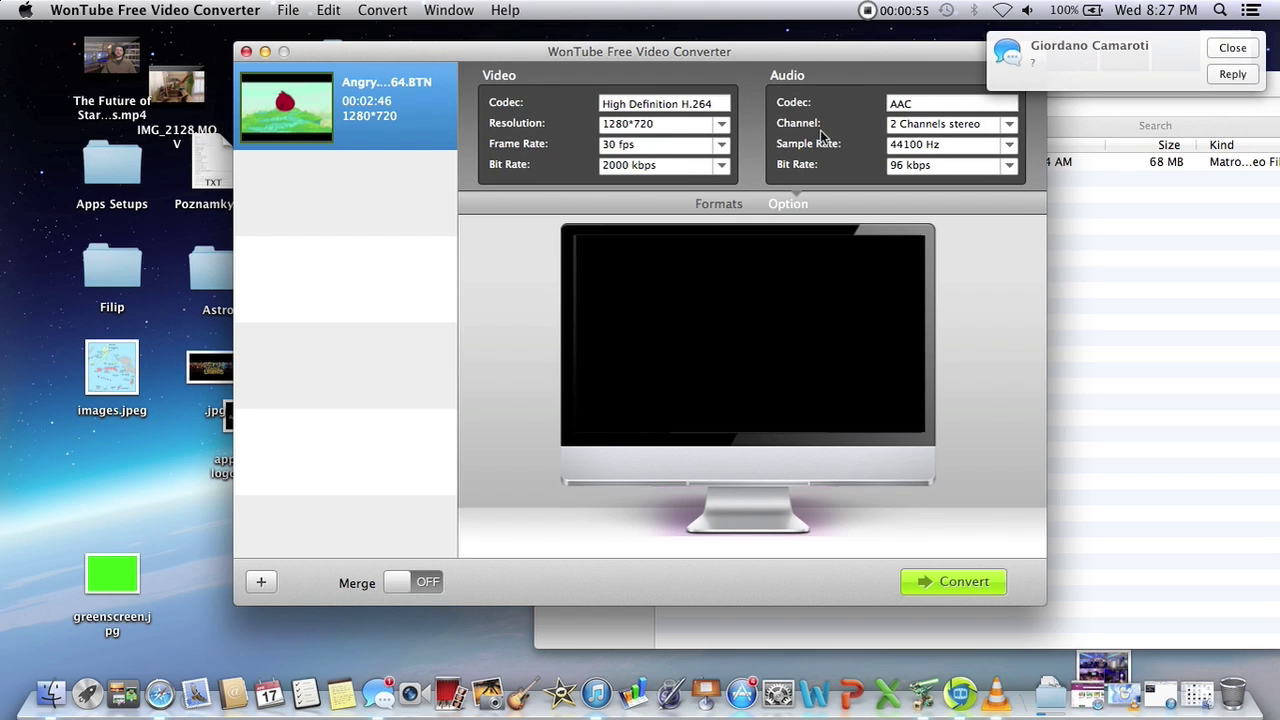
# - Dismiss the message notification and show the file information for the MKV episode in the Angry Birds folder
pyautogui.click(1232, 48)
pyautogui.click(1152, 198)
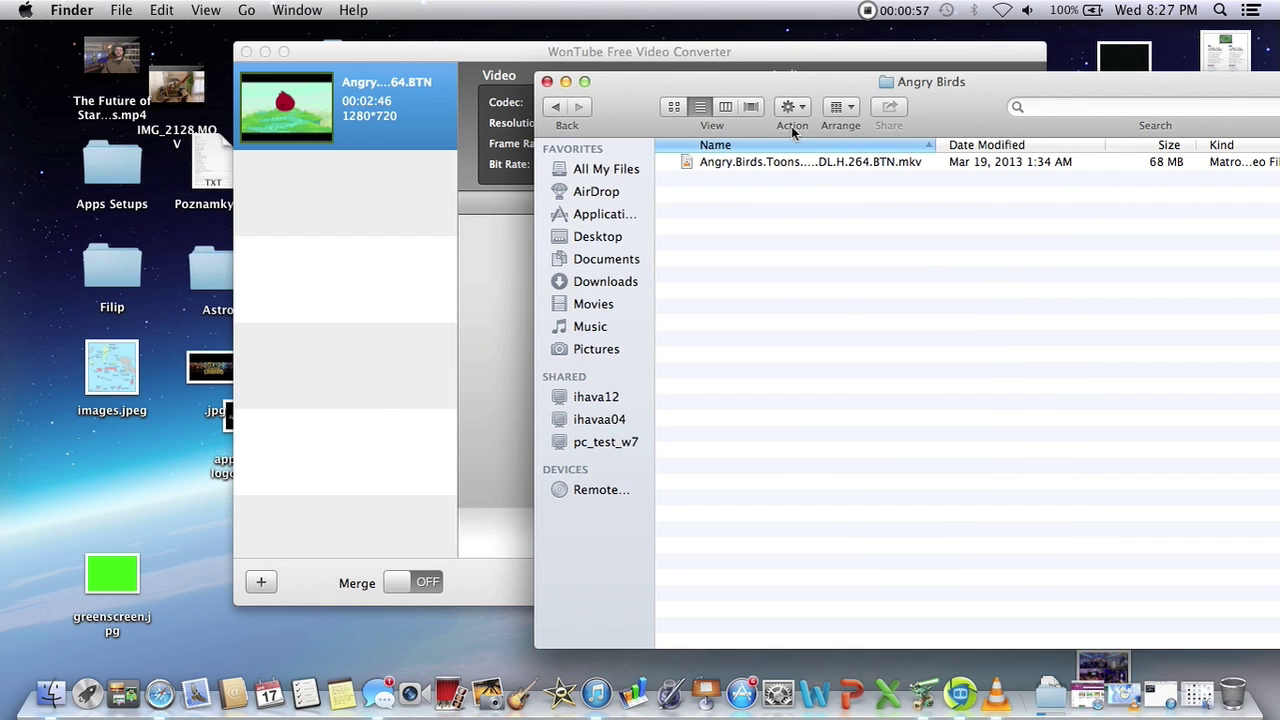
pyautogui.rightClick(765, 170)
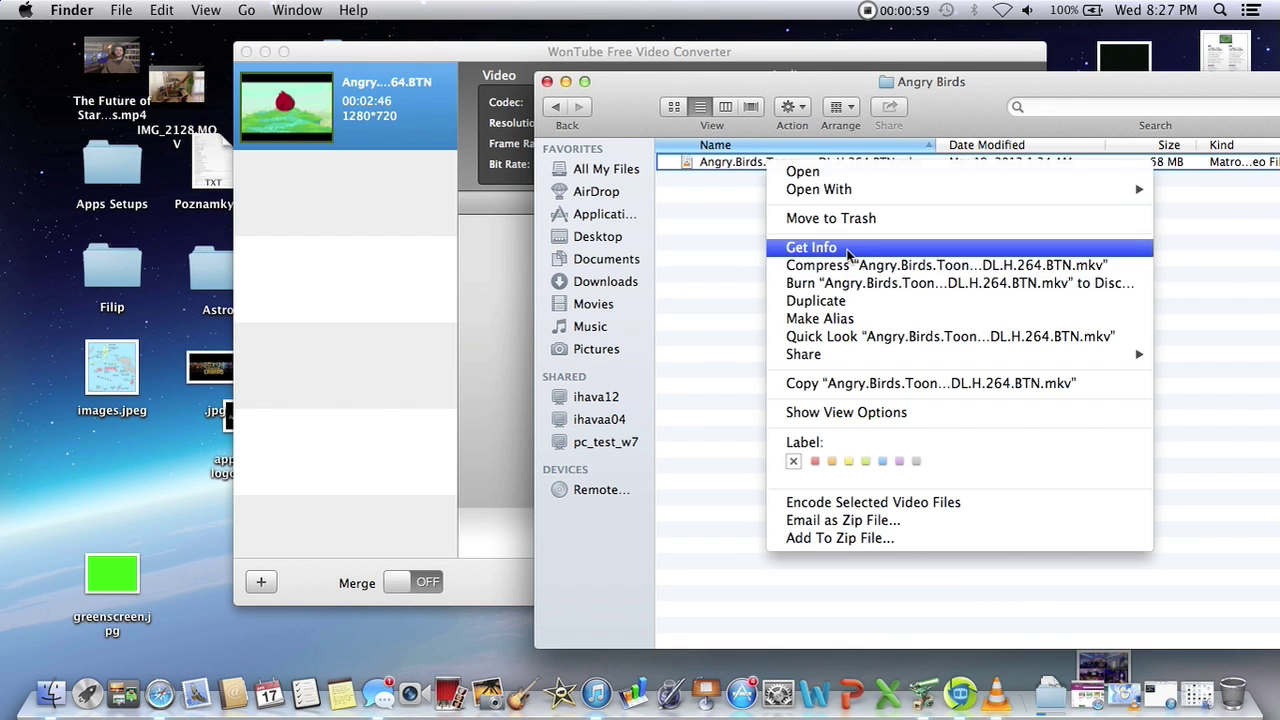
pyautogui.click(811, 247)
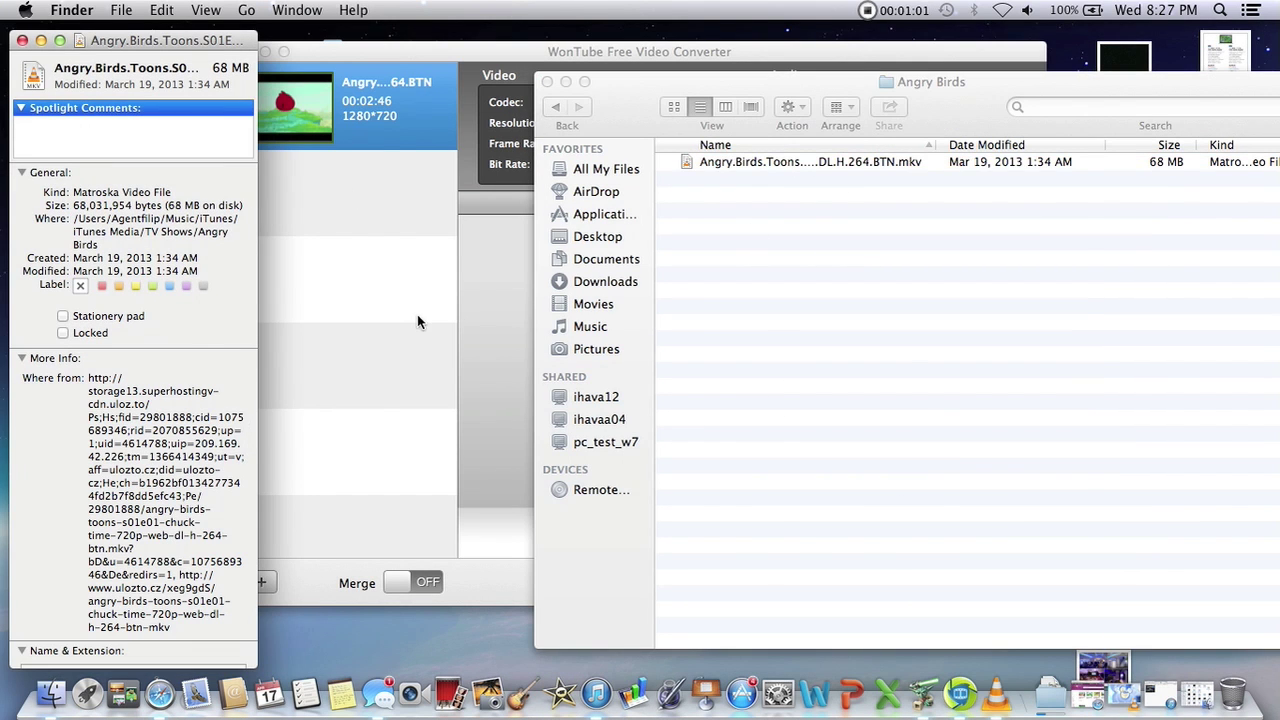
# - Examine the MKV episode's file details, including its source, name, extension and default application, and close the info window
pyautogui.click(417, 321)
pyautogui.click(120, 276)
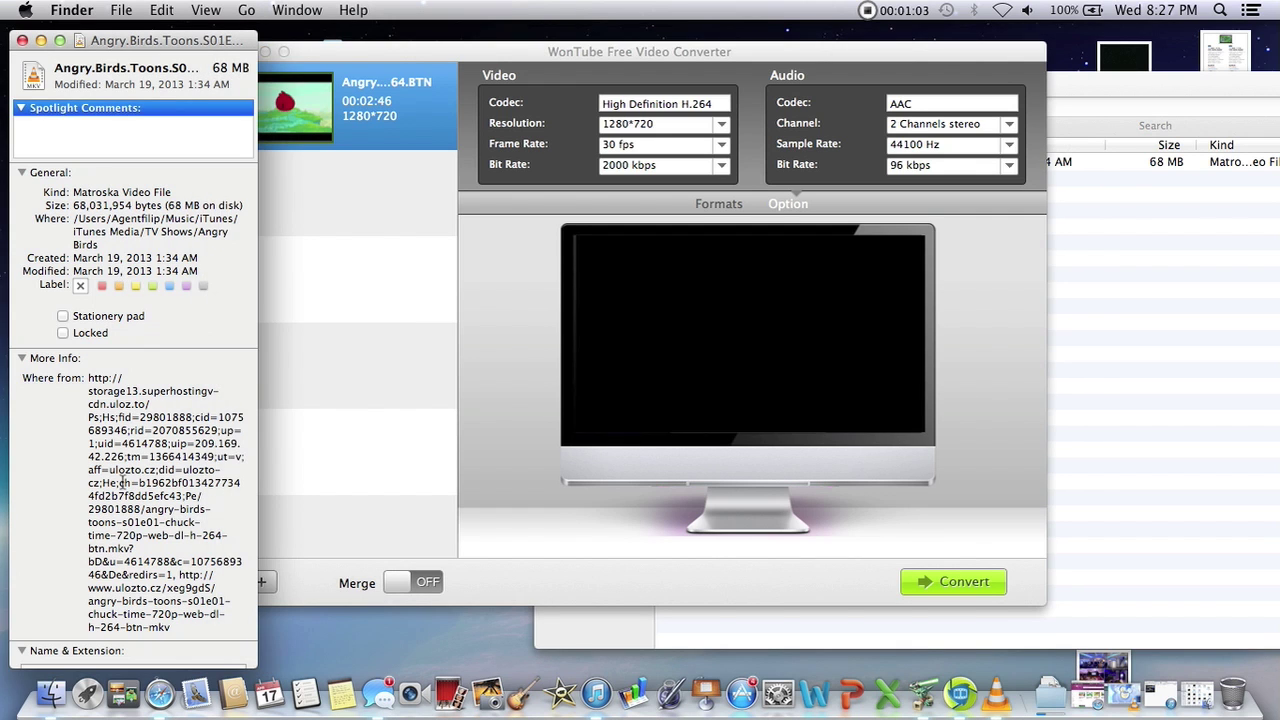
pyautogui.scroll(-8, 122, 482)
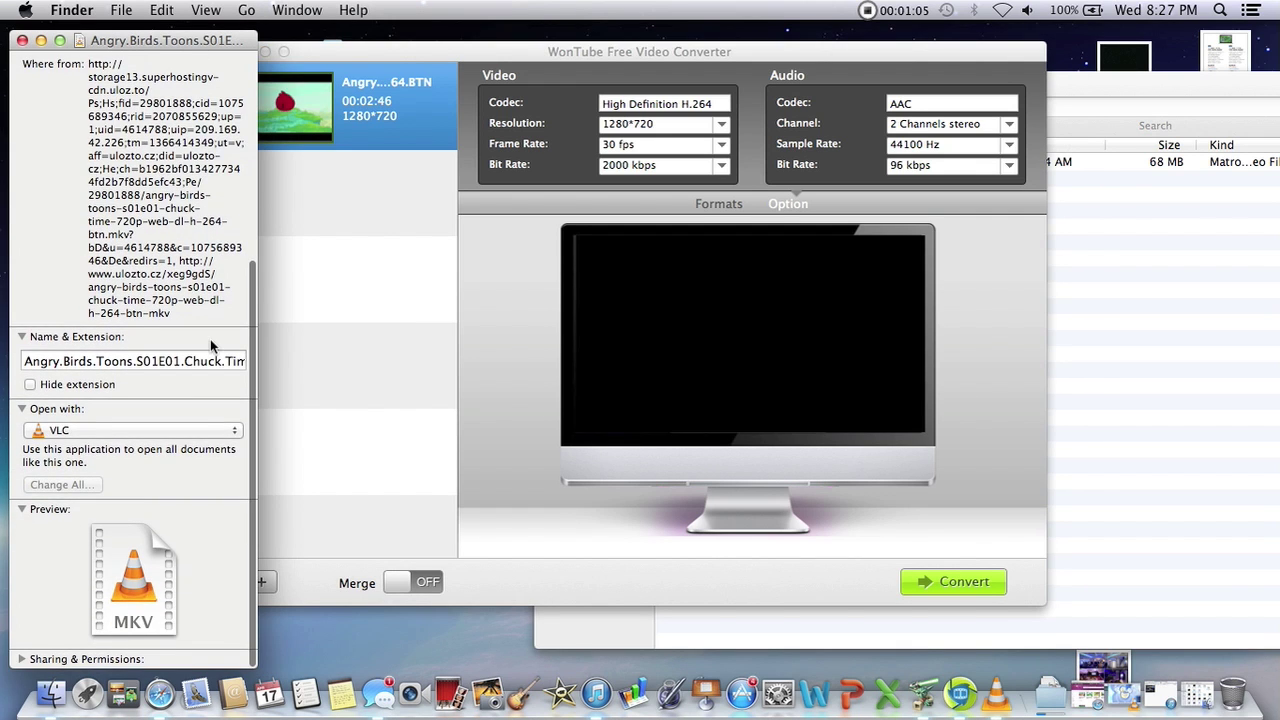
pyautogui.scroll(8, 210, 342)
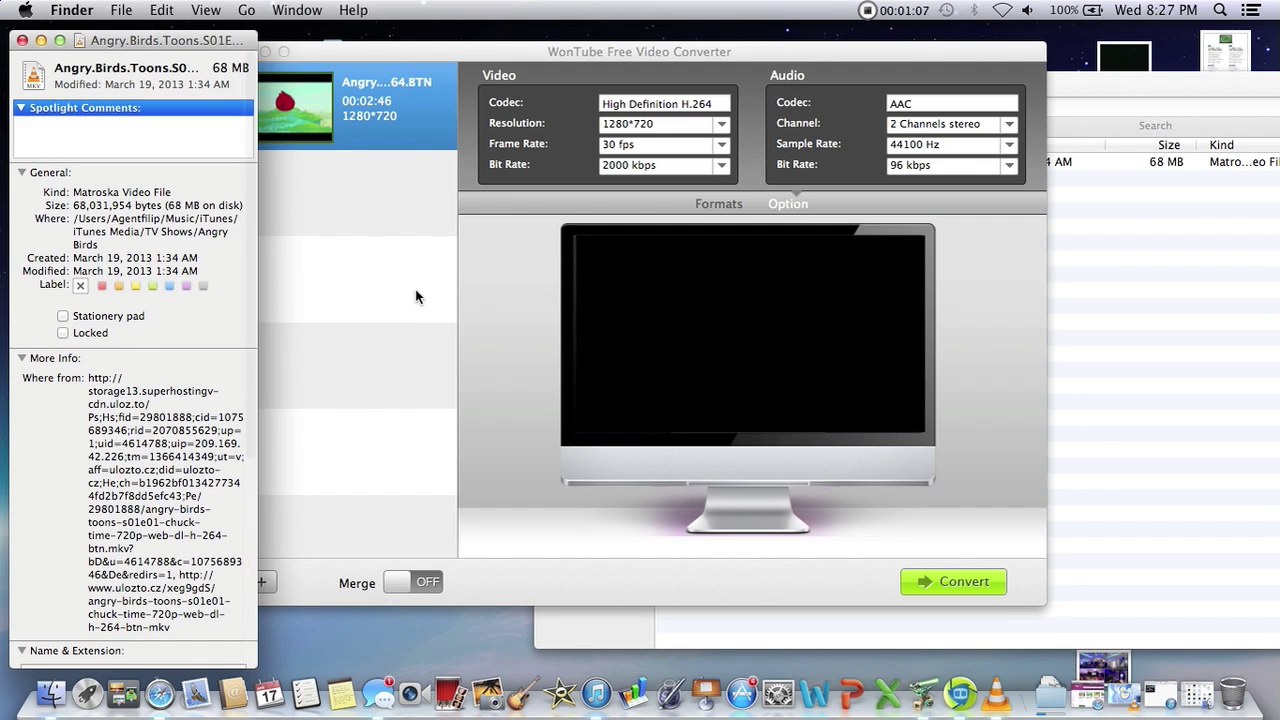
pyautogui.scroll(-8, 45, 384)
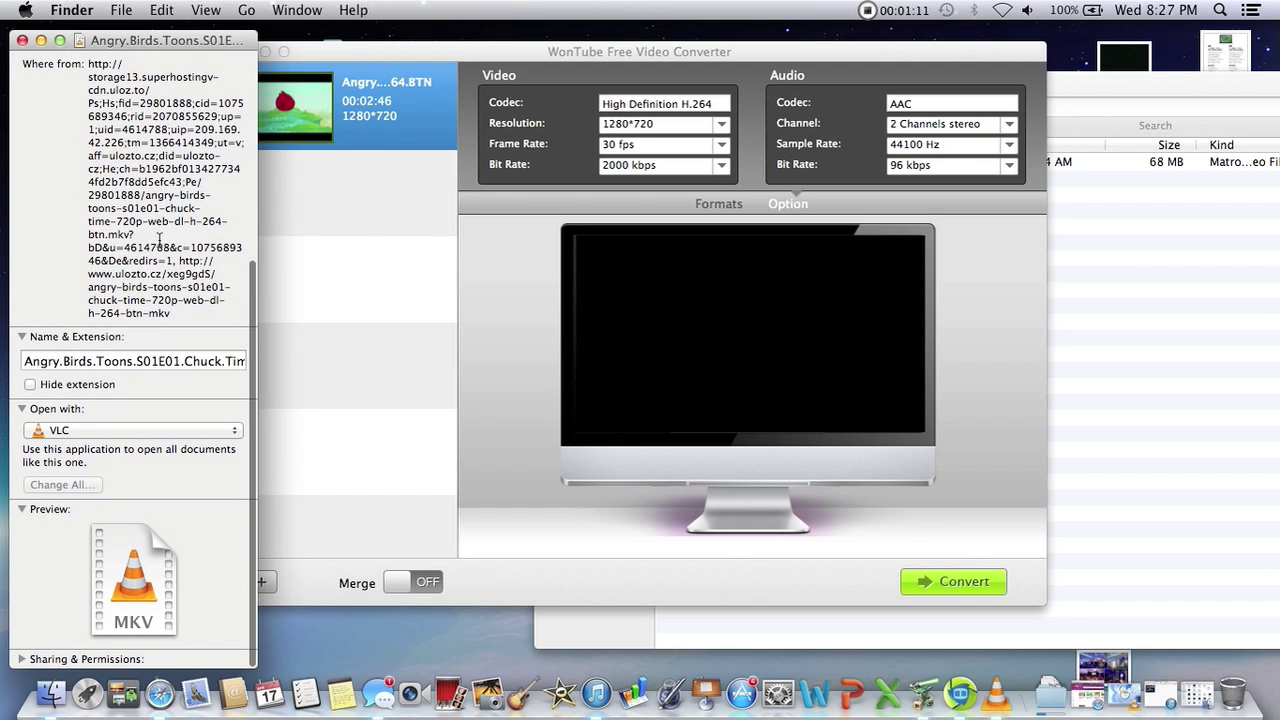
pyautogui.click(22, 41)
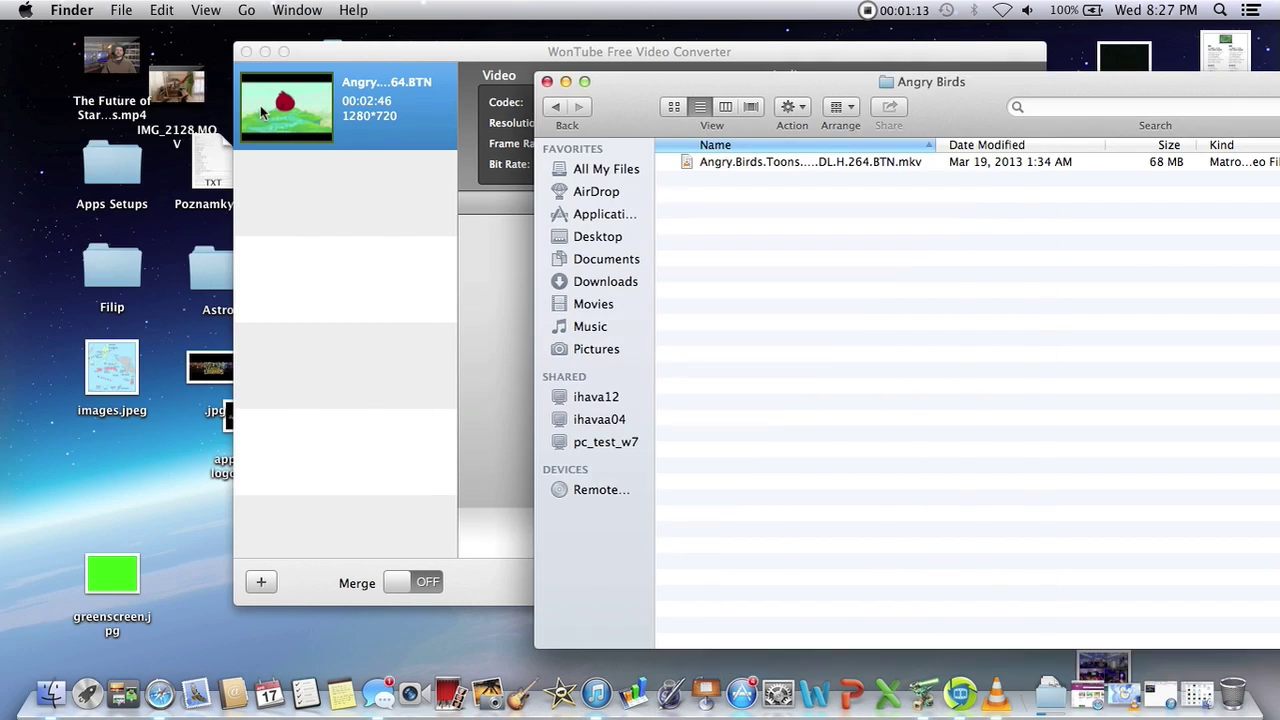
# - Return to the converter and start converting the Angry Birds episode with the chosen settings
pyautogui.click(480, 215)
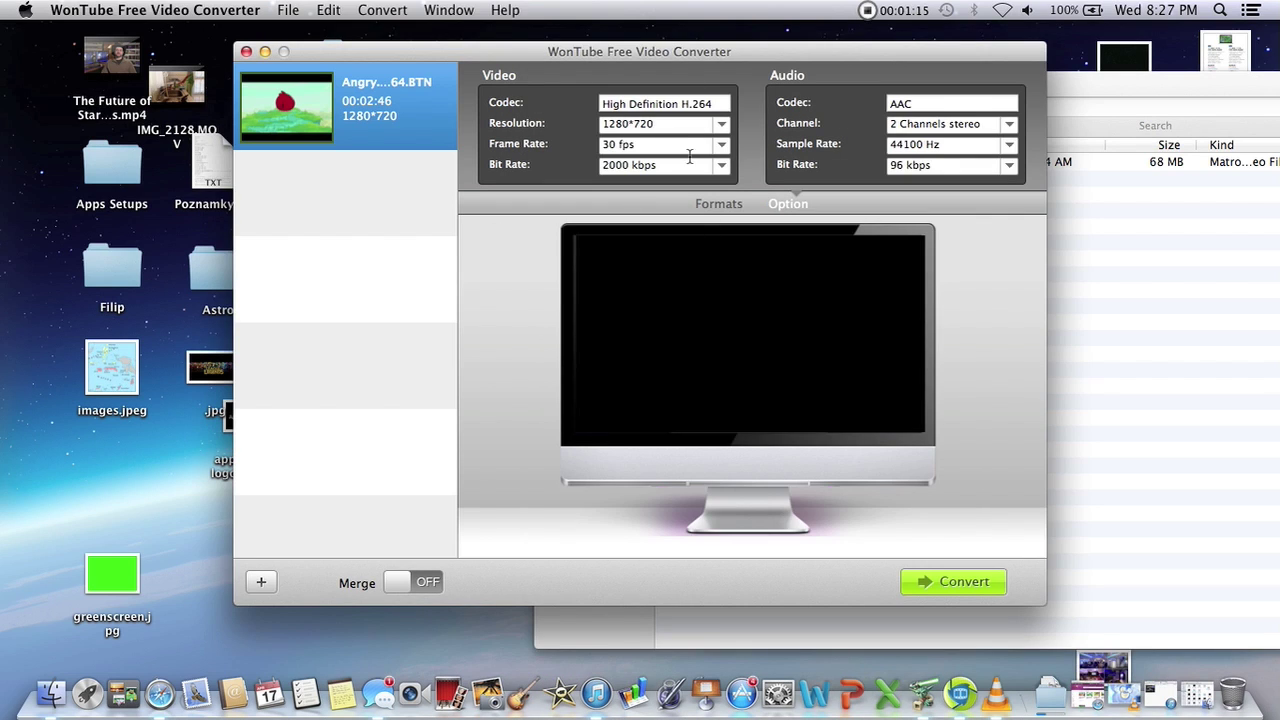
pyautogui.click(922, 580)
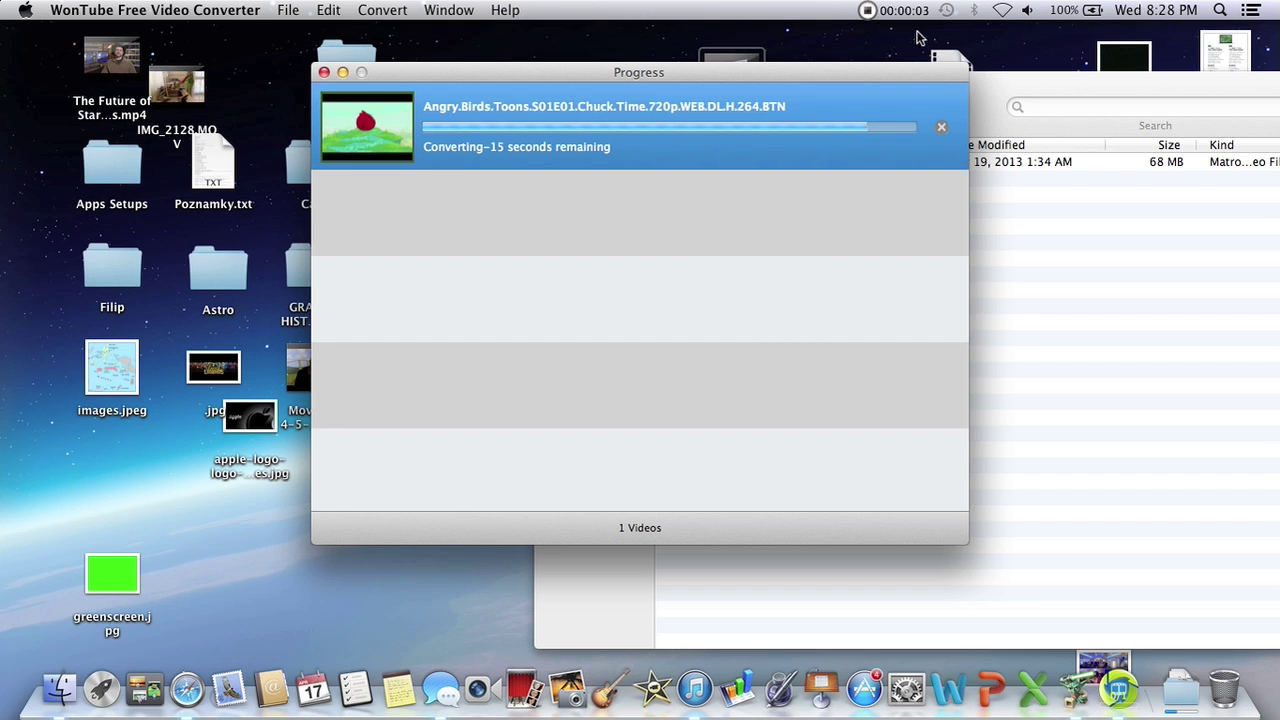
pyautogui.click(1017, 366)
pyautogui.click(468, 350)
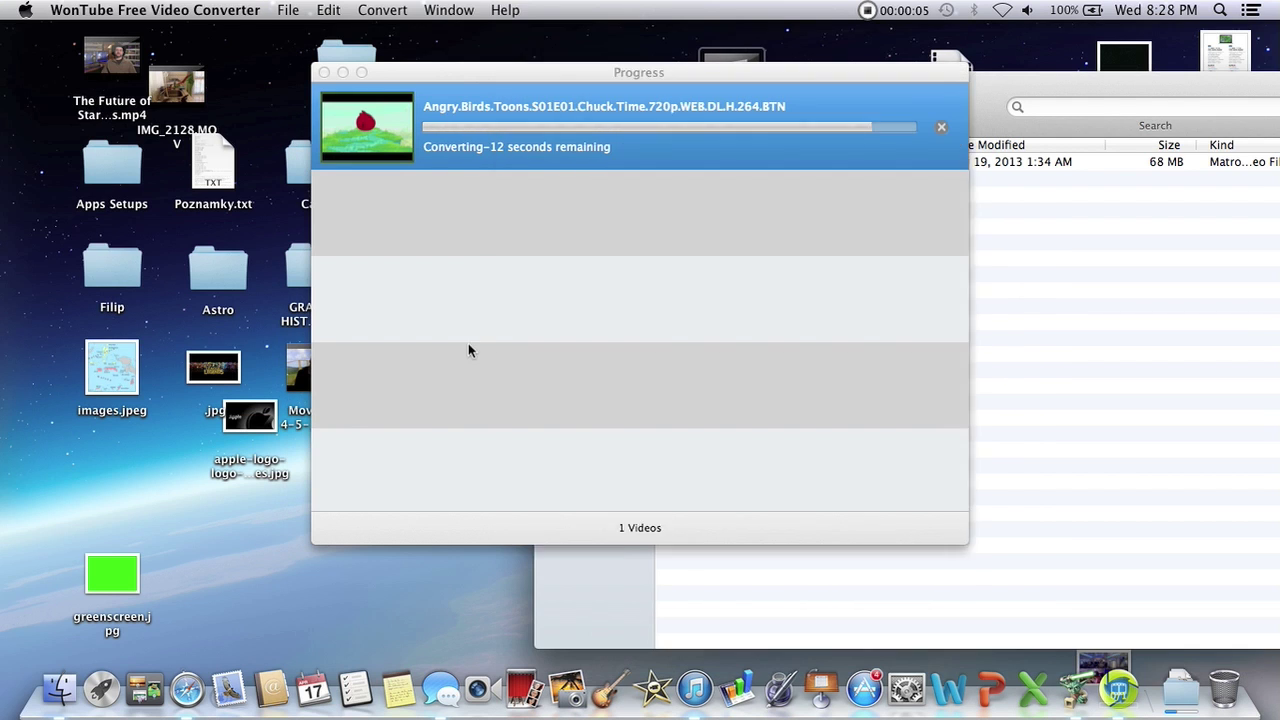
# - Open the WonTube Free Video Converter folder in Movies and select the converted Angry Birds MOV file once conversion finishes
pyautogui.click(1057, 237)
pyautogui.click(585, 308)
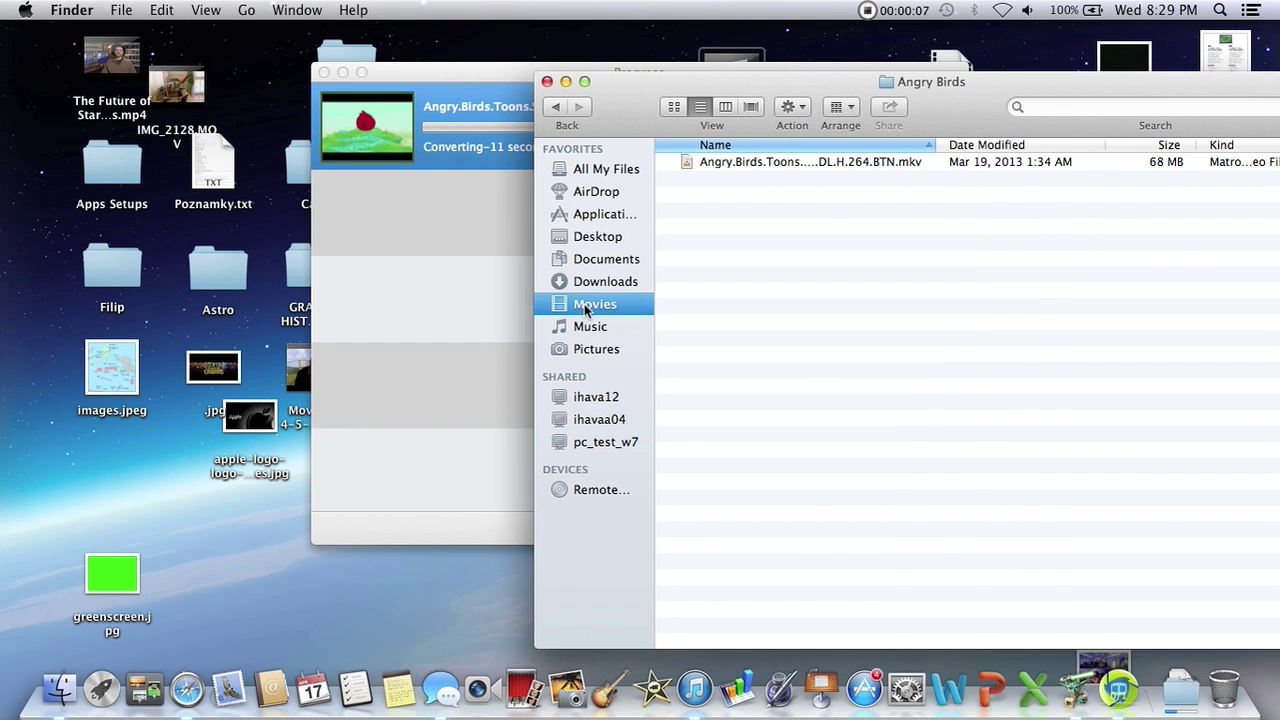
pyautogui.scroll(-2, 1057, 280)
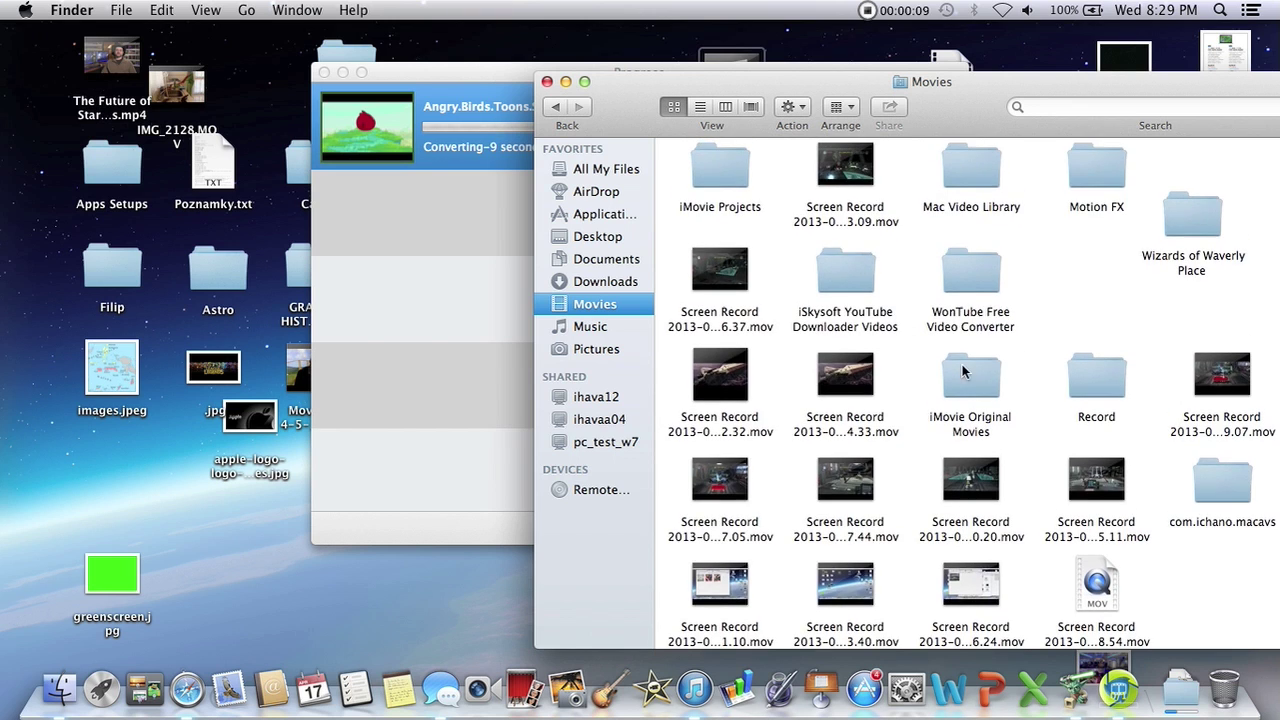
pyautogui.doubleClick(972, 289)
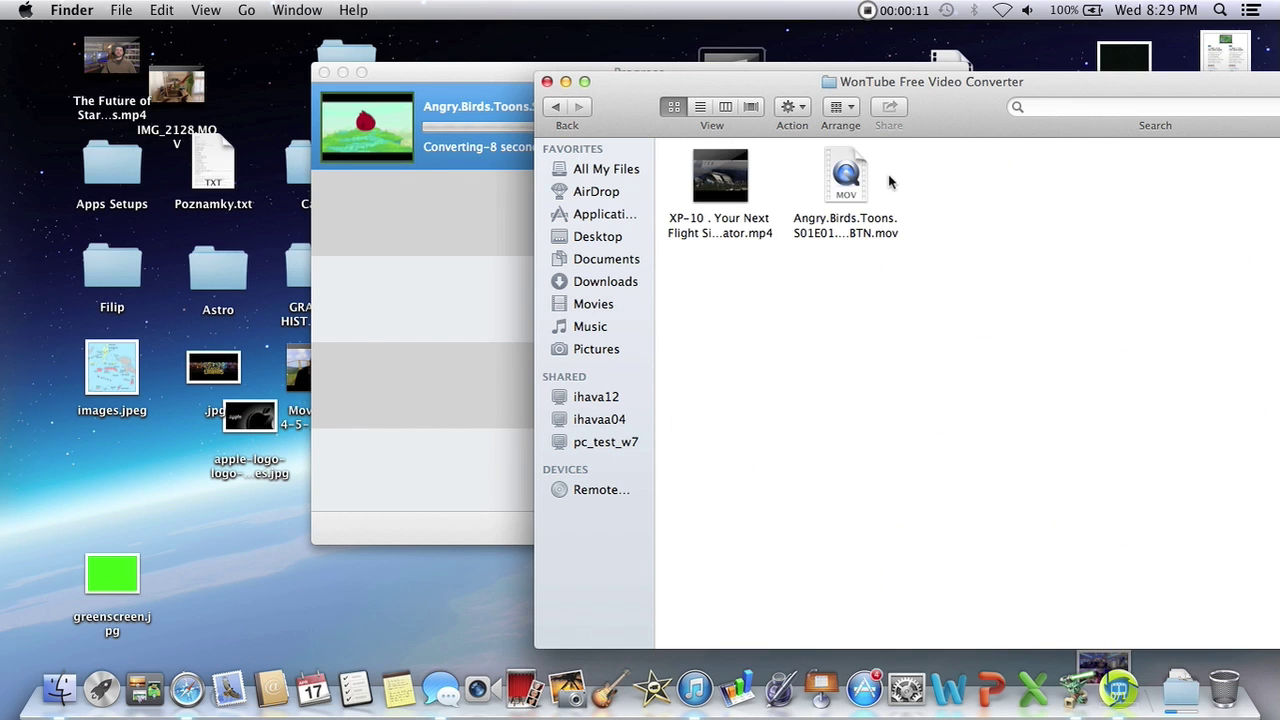
pyautogui.click(423, 343)
pyautogui.click(1000, 294)
pyautogui.click(462, 272)
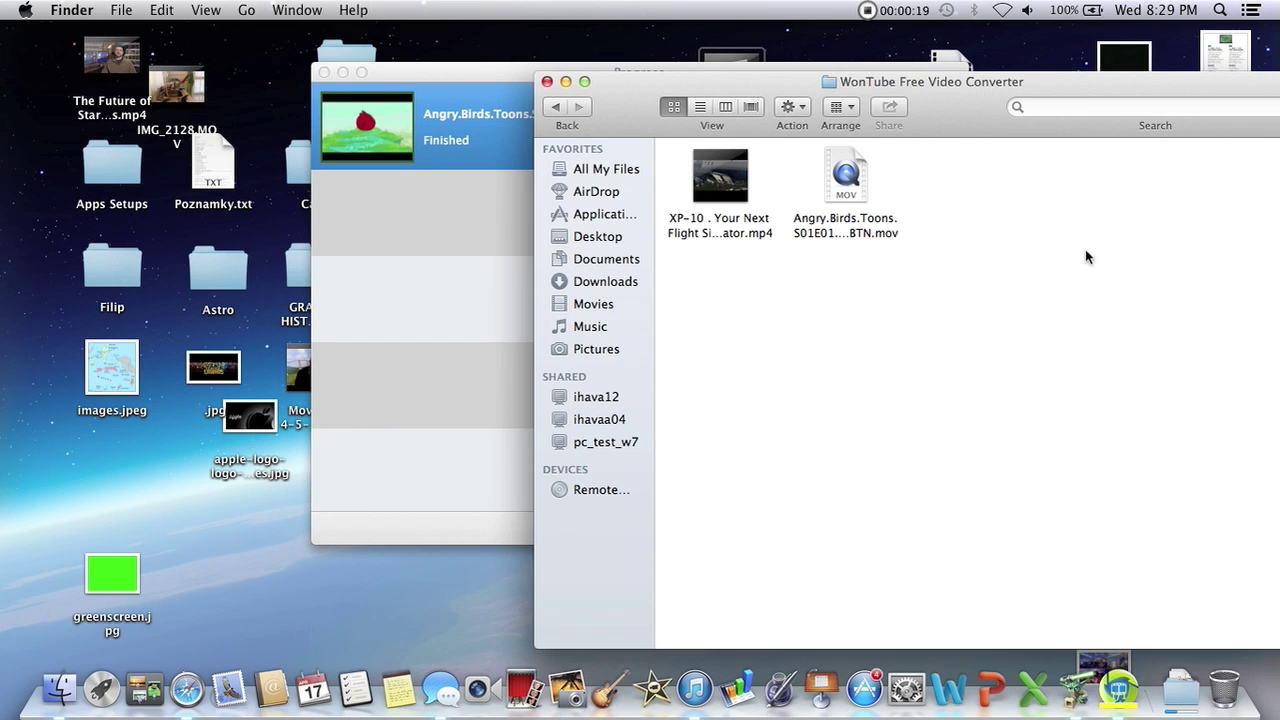
pyautogui.moveTo(845, 180); pyautogui.dragTo(760, 215)
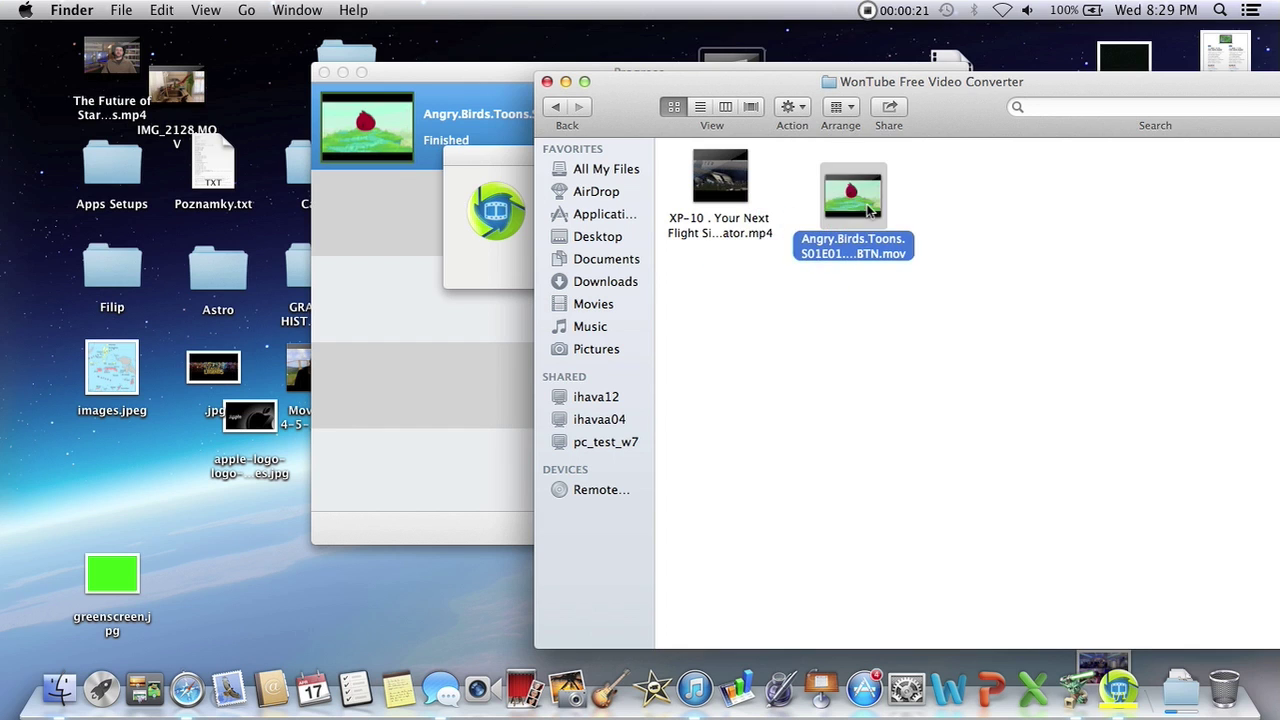
# - Dismiss the converter's completion message and close WonTube Free Video Converter
pyautogui.click(515, 232)
pyautogui.click(769, 262)
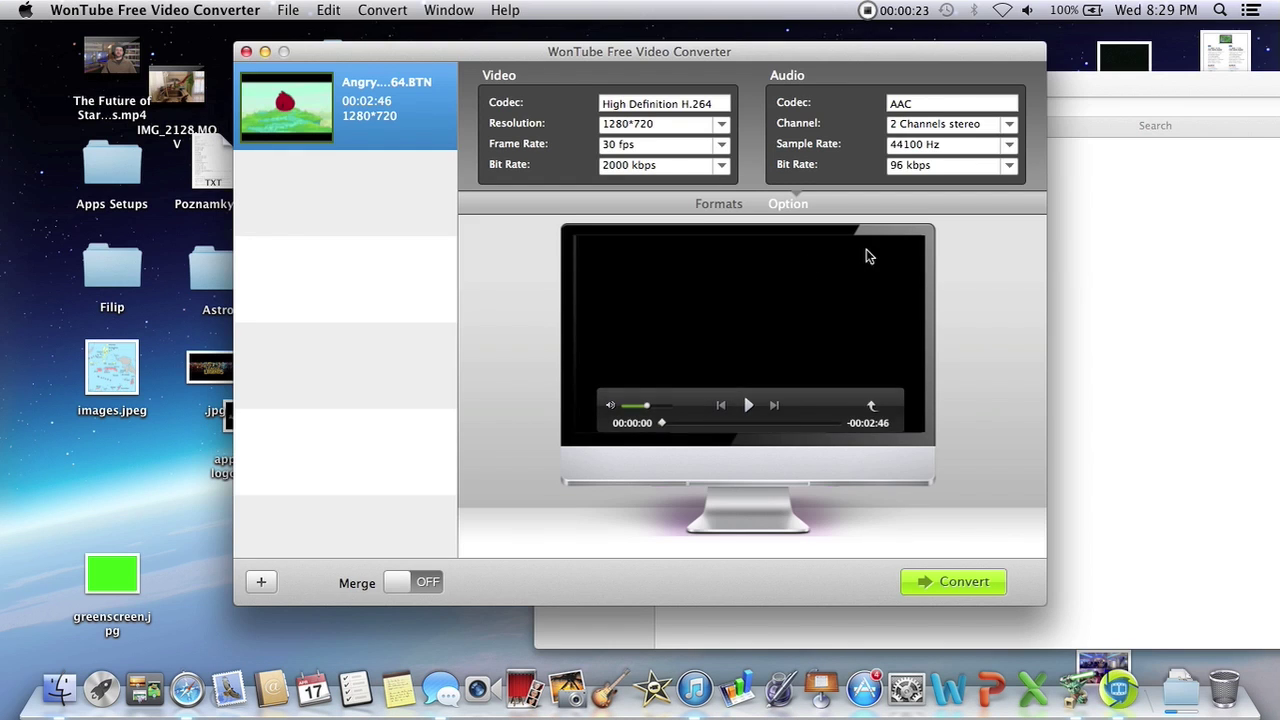
pyautogui.click(246, 51)
pyautogui.rightClick(1120, 690)
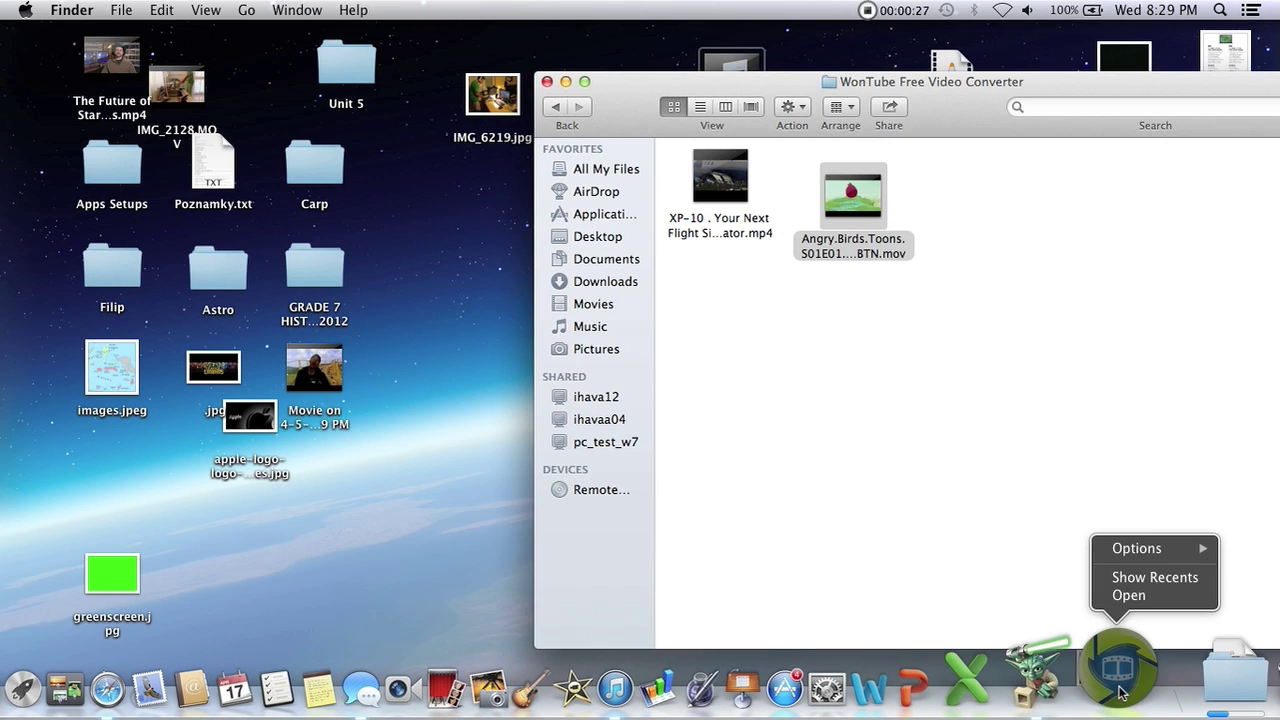
pyautogui.click(1058, 573)
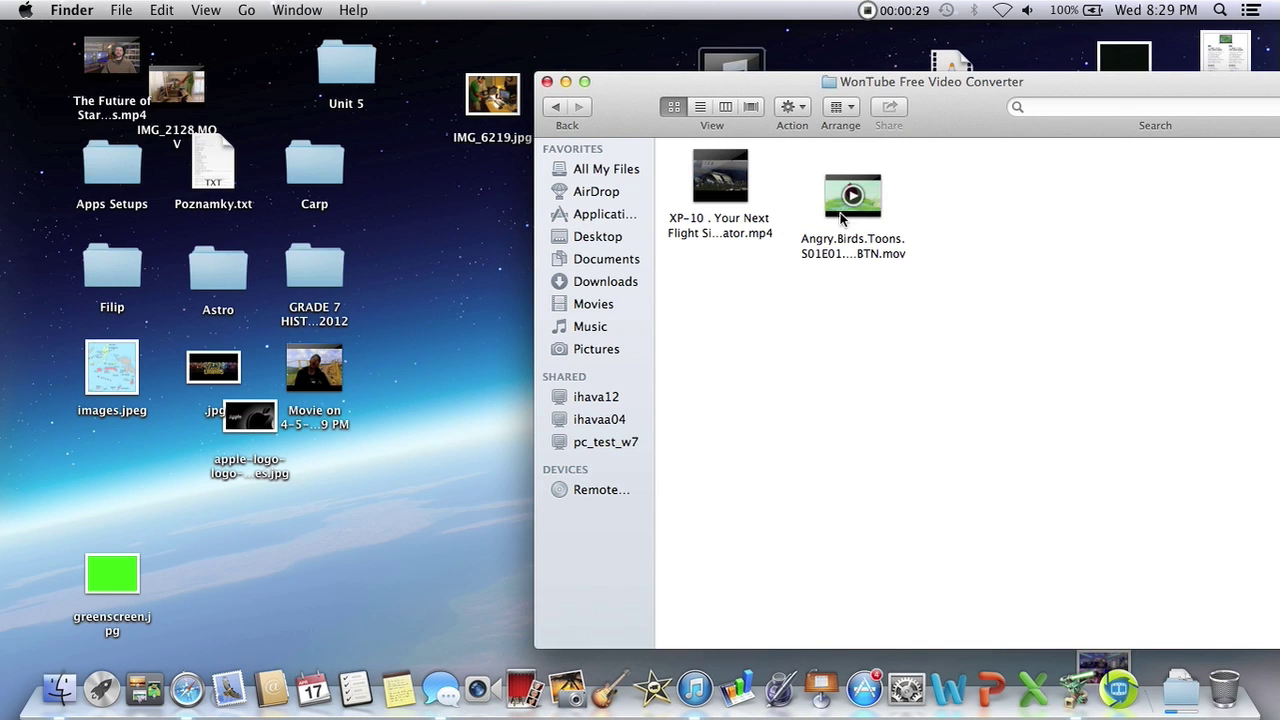
# - Play the converted MOV in QuickTime Player, skip ahead to about 0:35 to check it, and close the video
pyautogui.moveTo(877, 217); pyautogui.dragTo(820, 249)
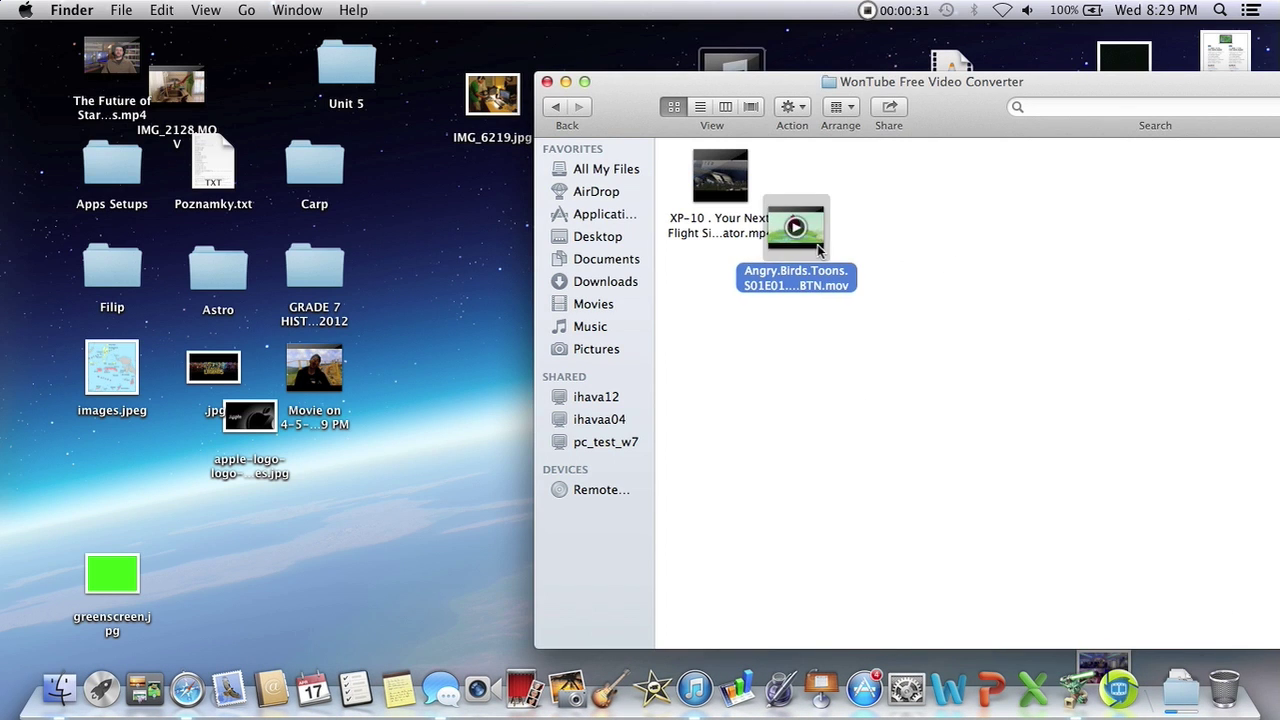
pyautogui.doubleClick(805, 248)
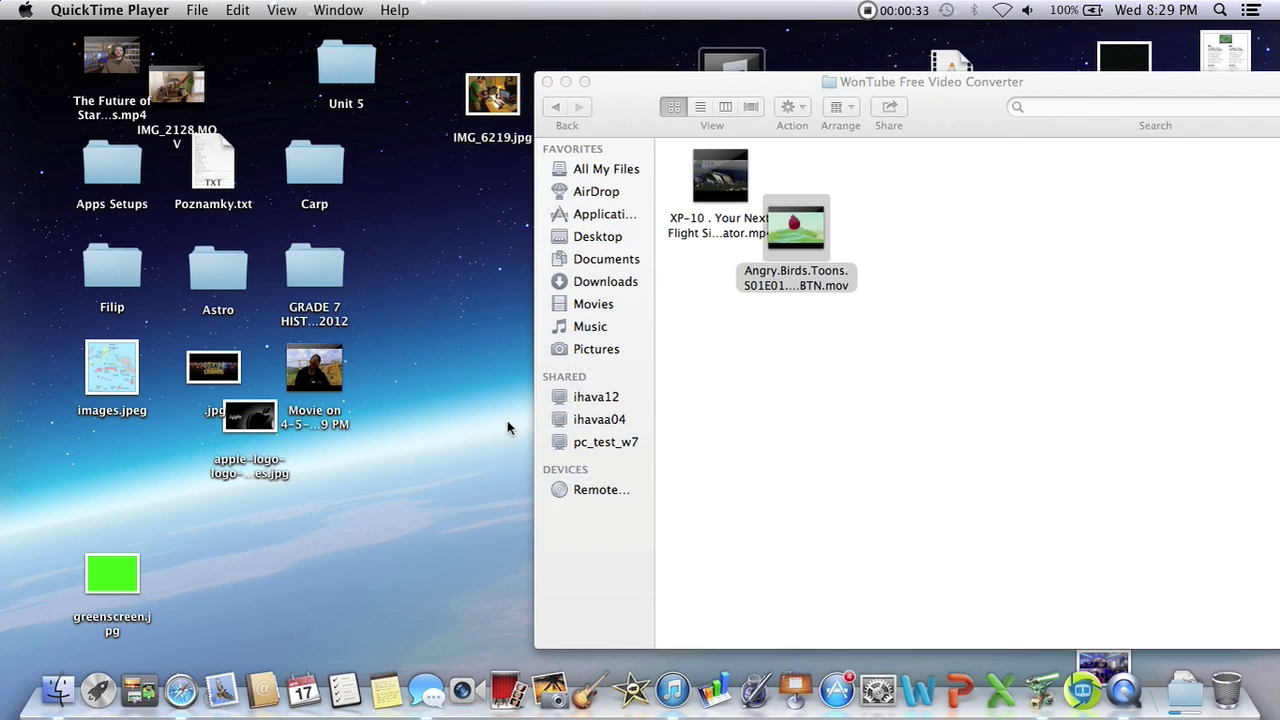
pyautogui.press('space')
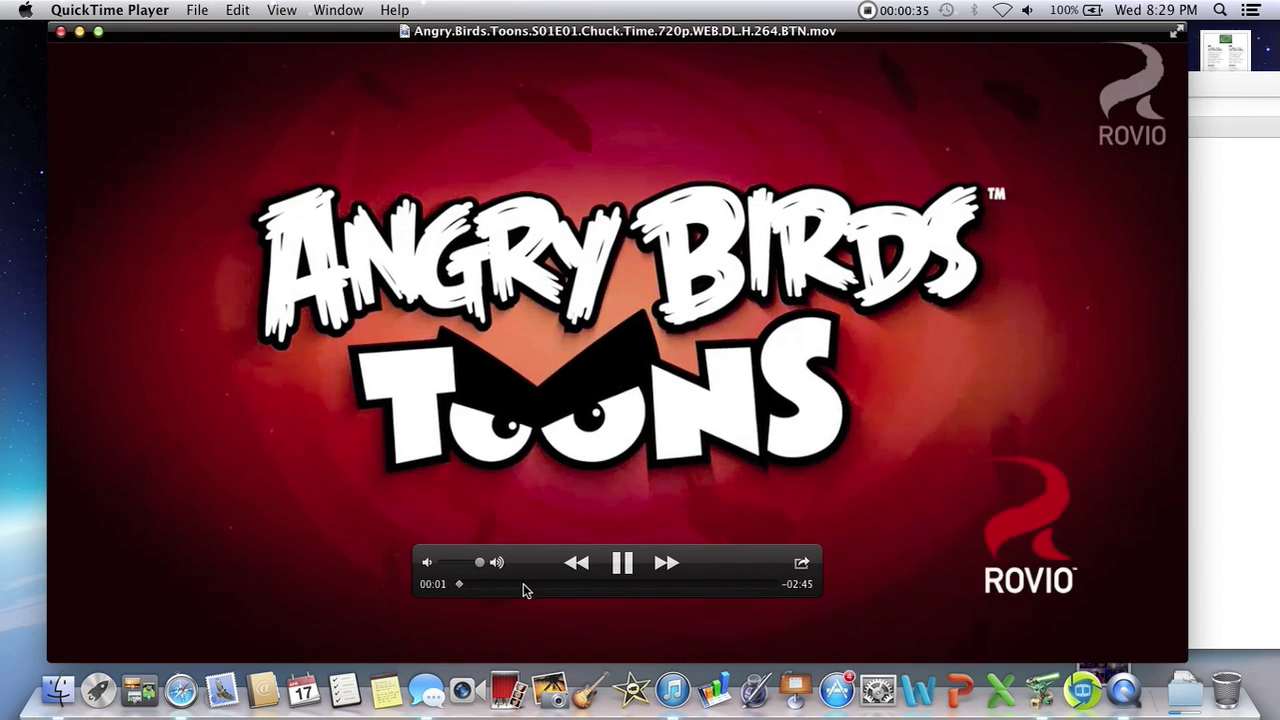
pyautogui.click(523, 584)
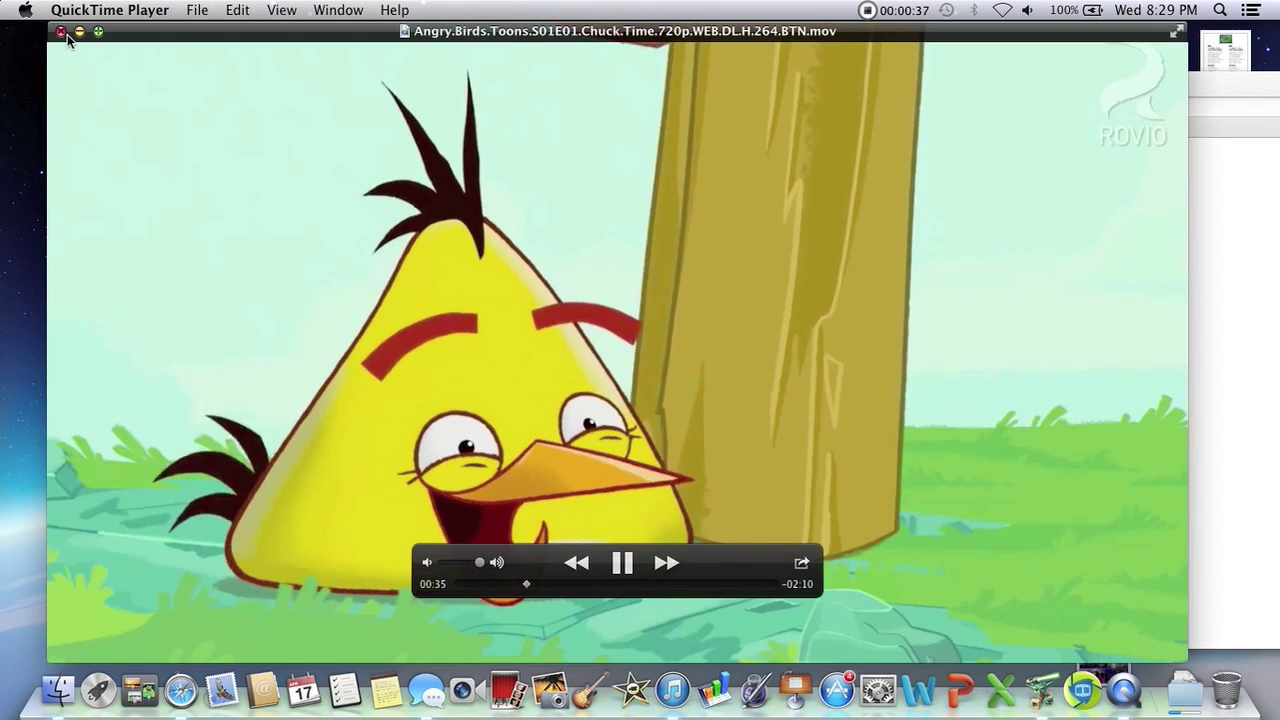
pyautogui.press('super+w')
# - Place the converted MOV in the Angry Birds folder beside the MKV file and close that folder window
pyautogui.moveTo(820, 252); pyautogui.dragTo(745, 200)
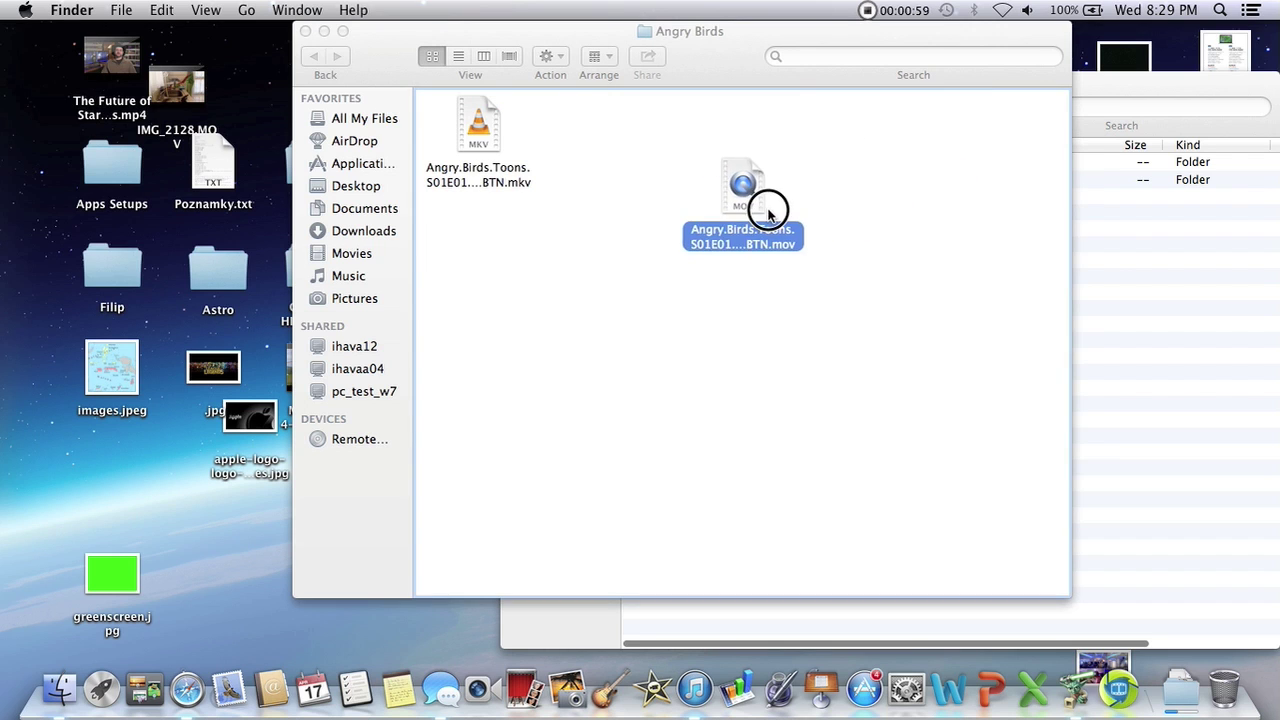
pyautogui.click(494, 125)
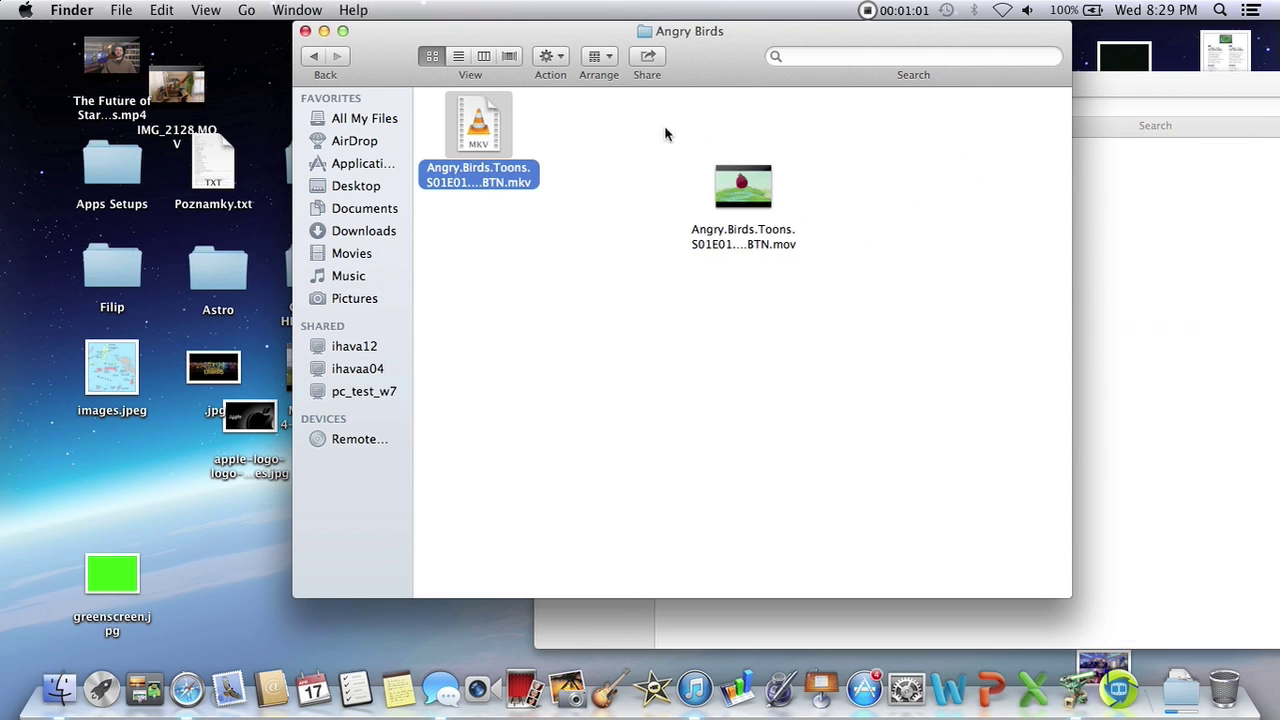
pyautogui.click(305, 33)
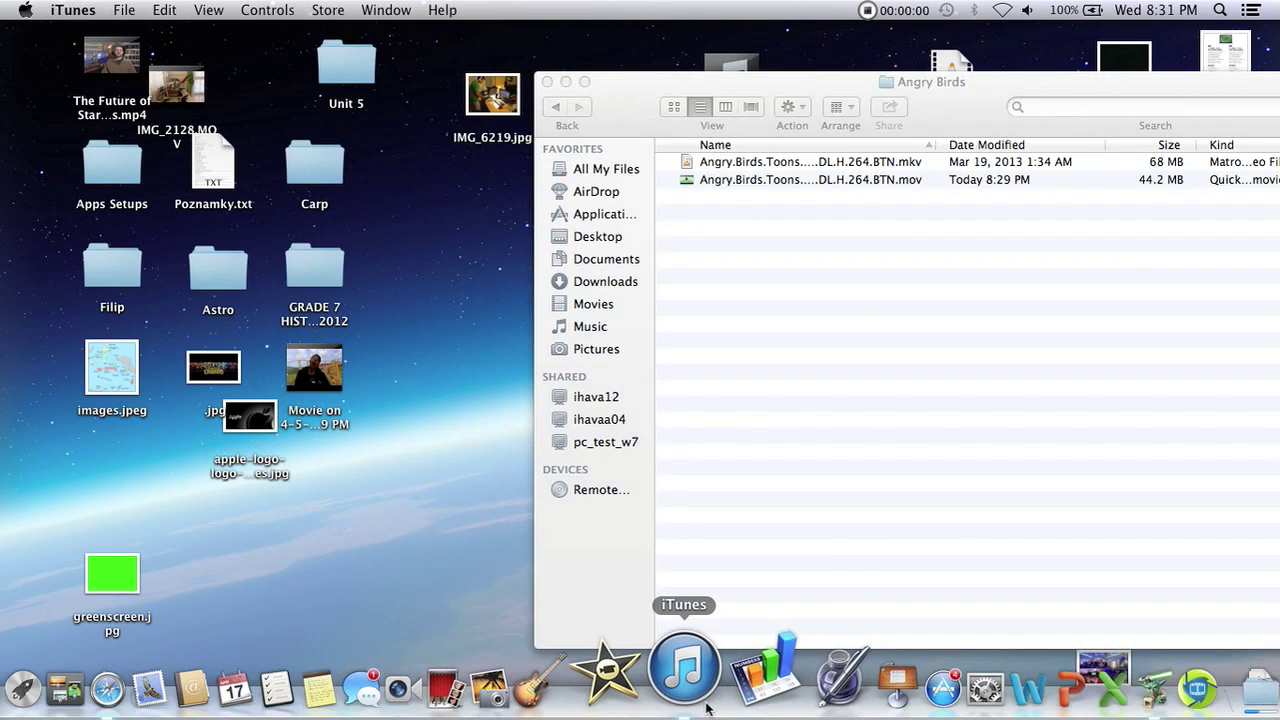
# - Open iTunes and add the converted MOV from the Angry Birds folder to its Home Videos library
pyautogui.click(693, 688)
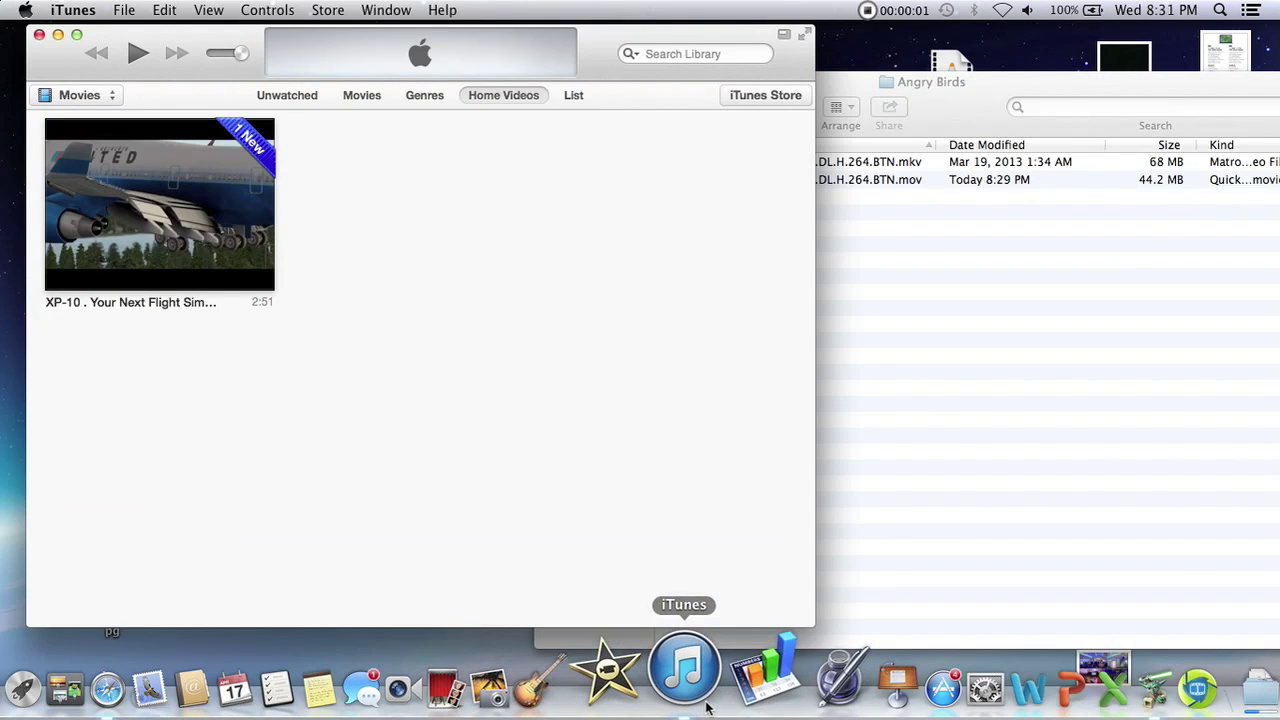
pyautogui.click(1007, 351)
pyautogui.moveTo(765, 188); pyautogui.dragTo(380, 310)
pyautogui.click(303, 553)
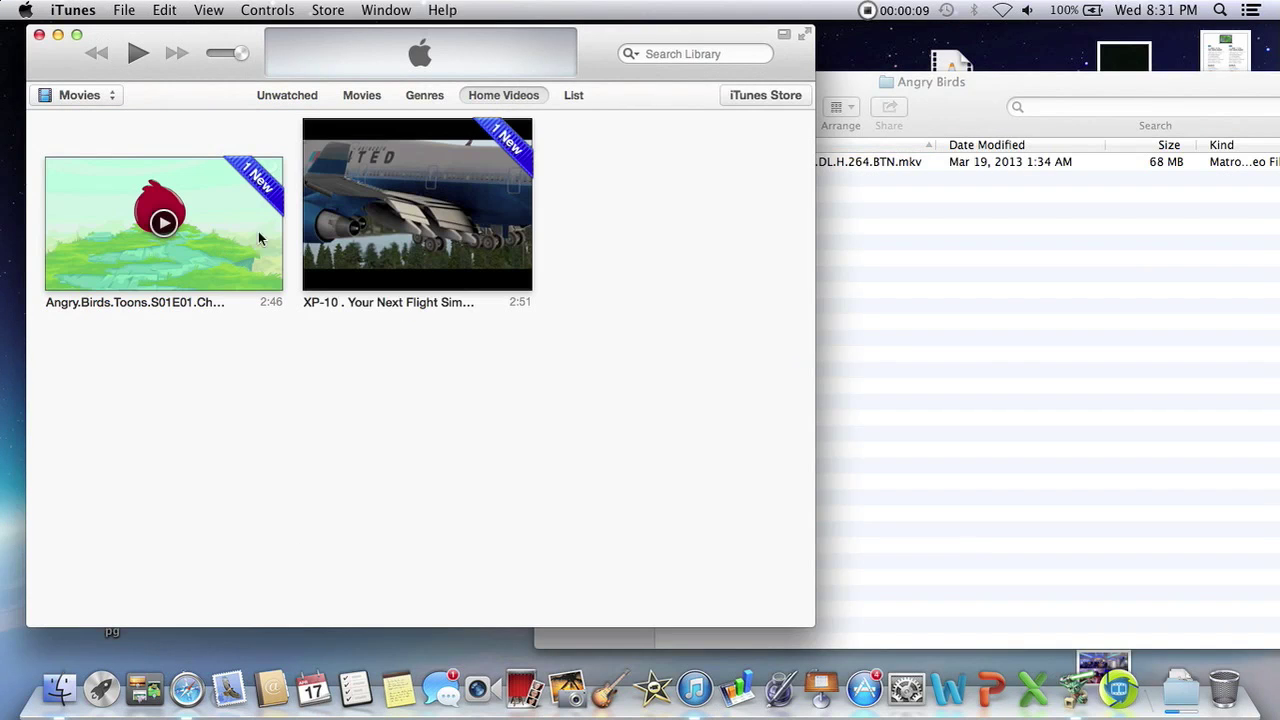
# - Show iTunes in full screen and set the Angry Birds episode's media kind to TV Show
pyautogui.click(806, 35)
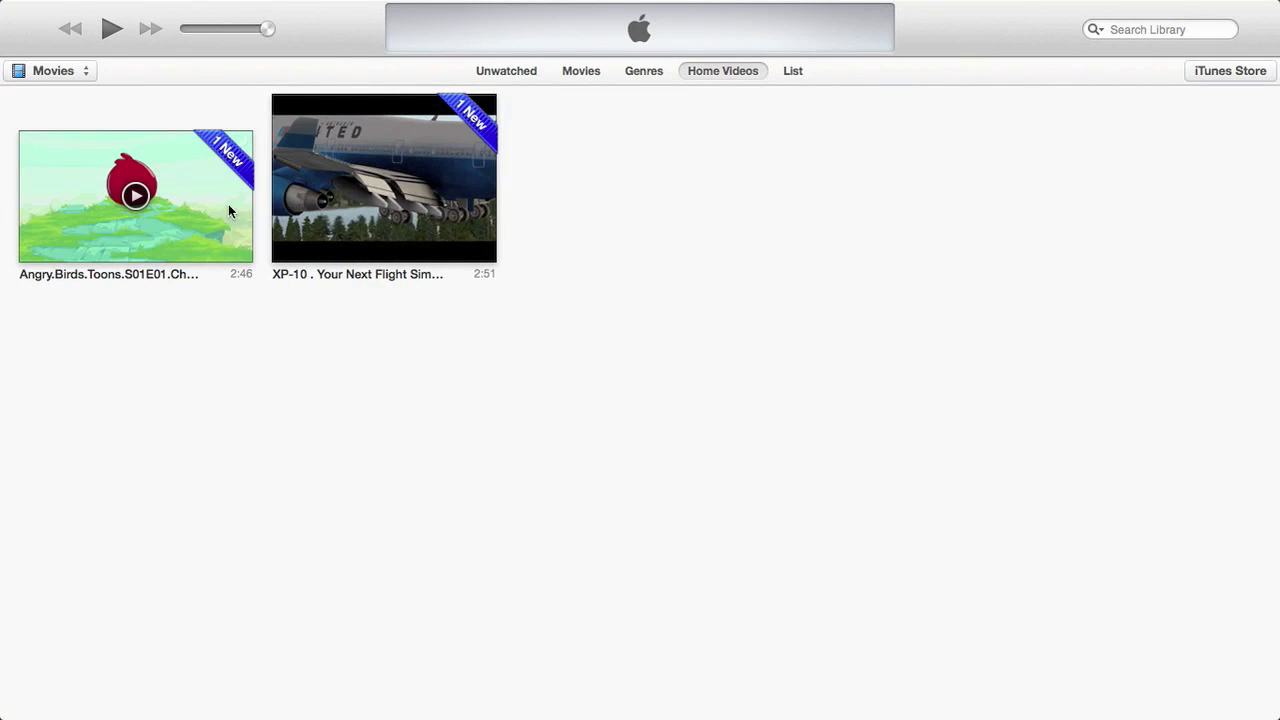
pyautogui.rightClick(209, 222)
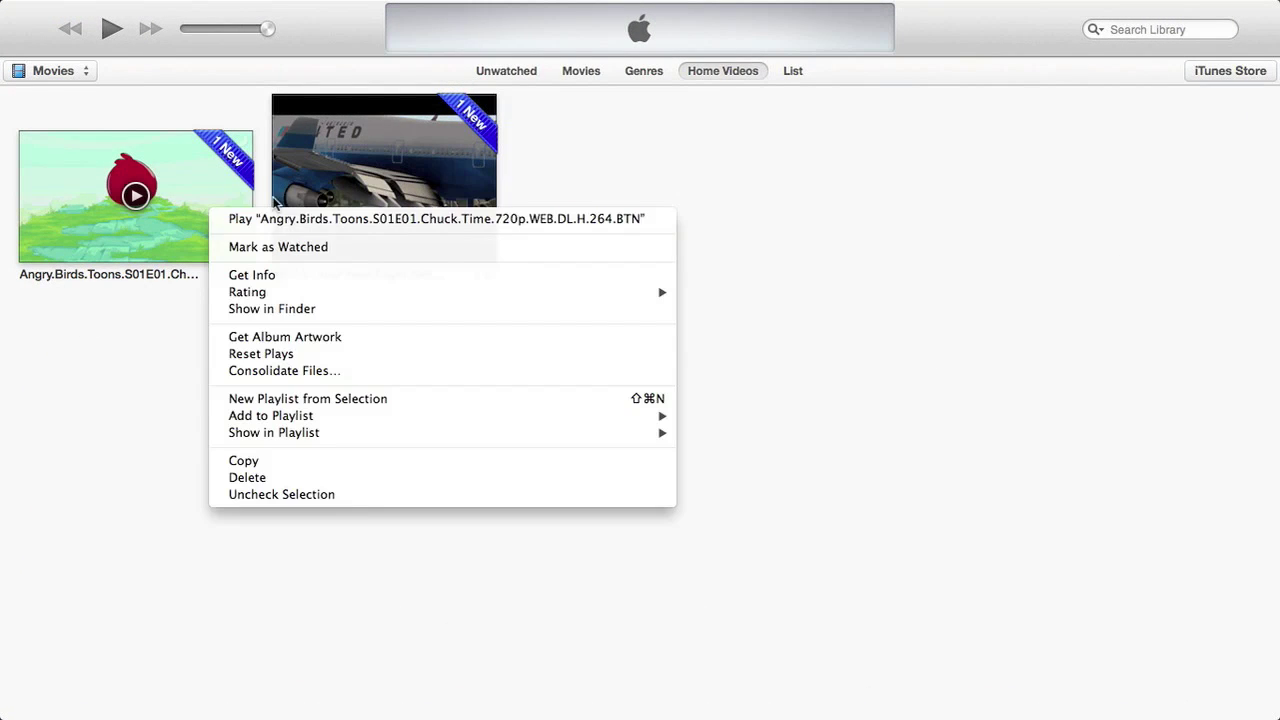
pyautogui.click(252, 275)
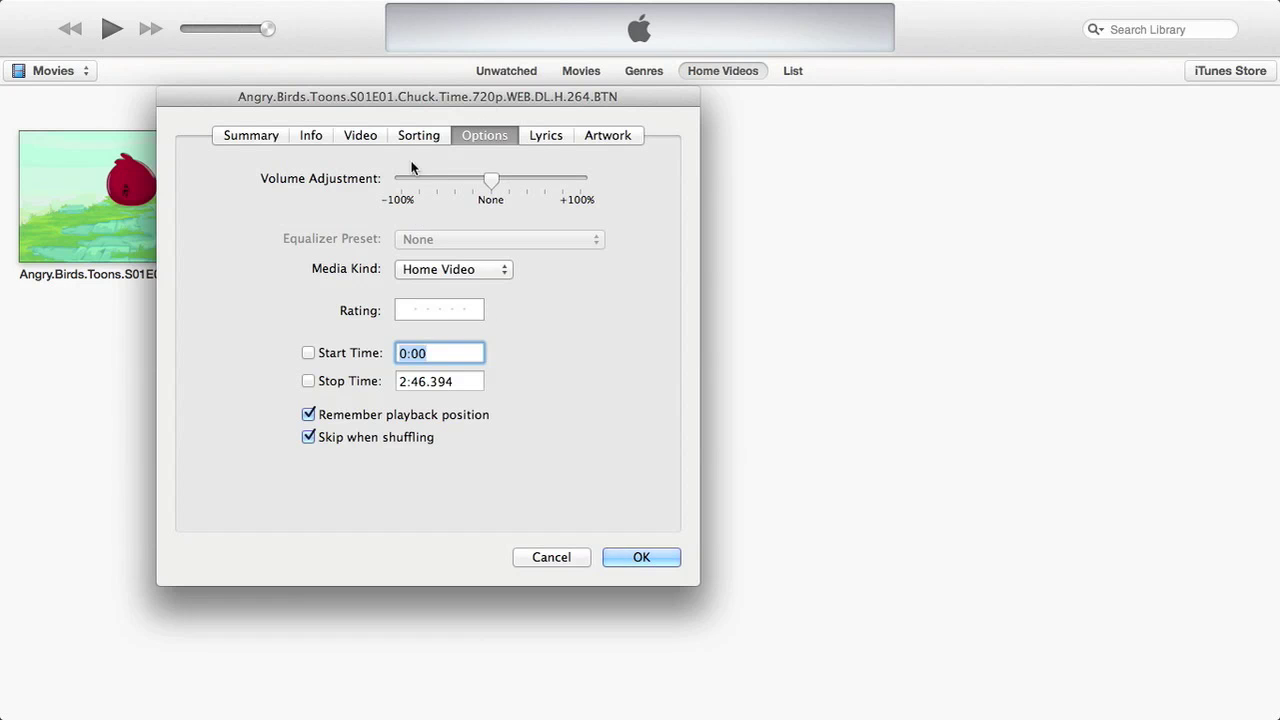
pyautogui.click(427, 270)
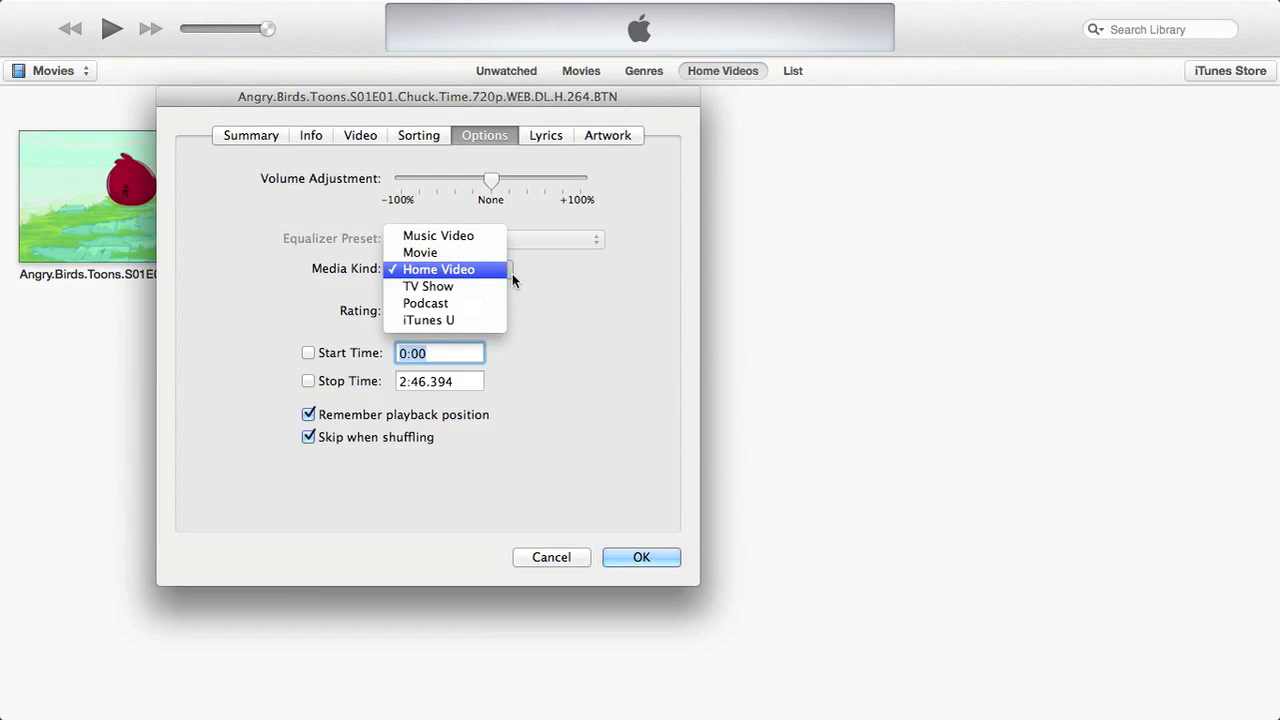
pyautogui.click(466, 287)
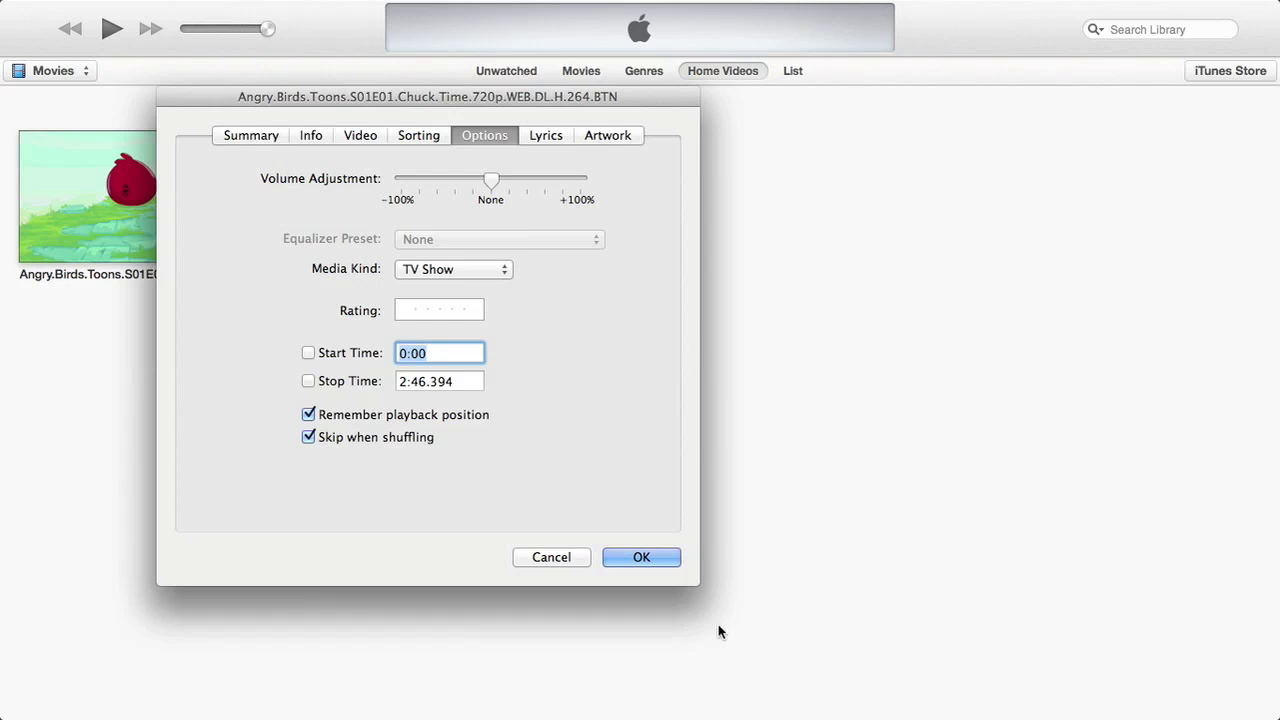
pyautogui.click(617, 556)
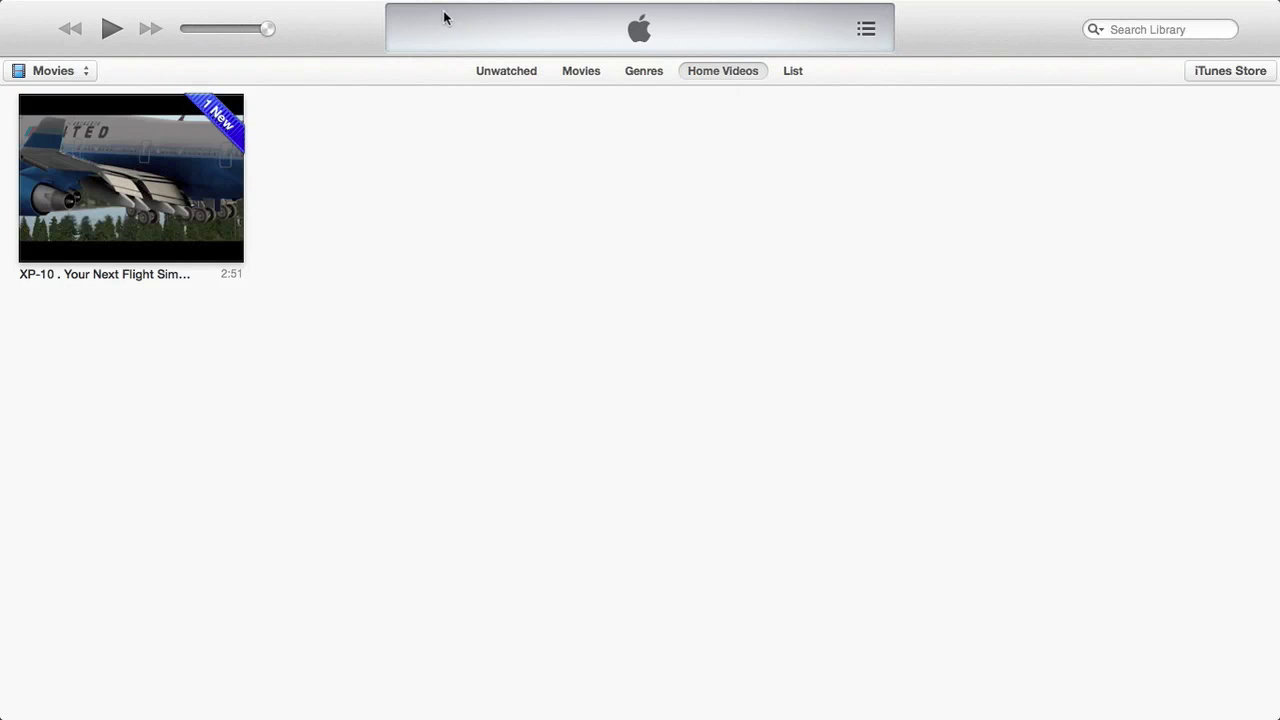
# - Switch to the TV Shows library and expand the Unknown TV Show entry to show its episodes
pyautogui.click(80, 70)
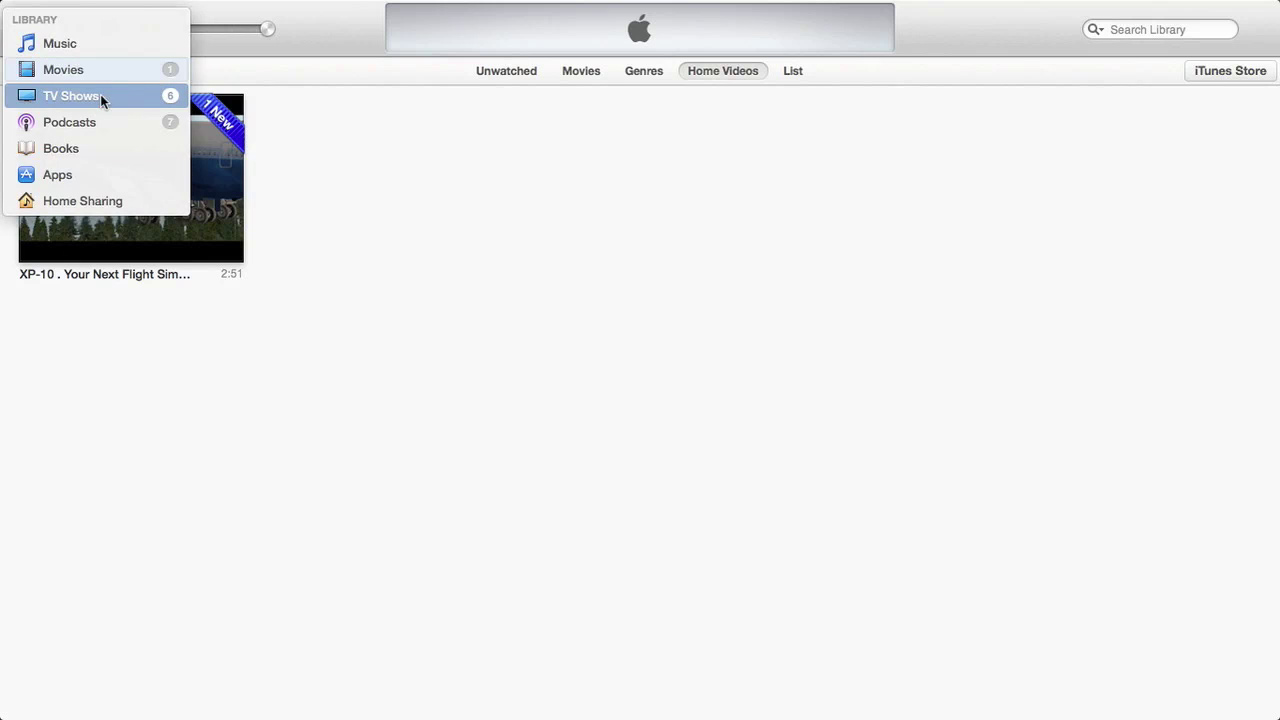
pyautogui.click(113, 100)
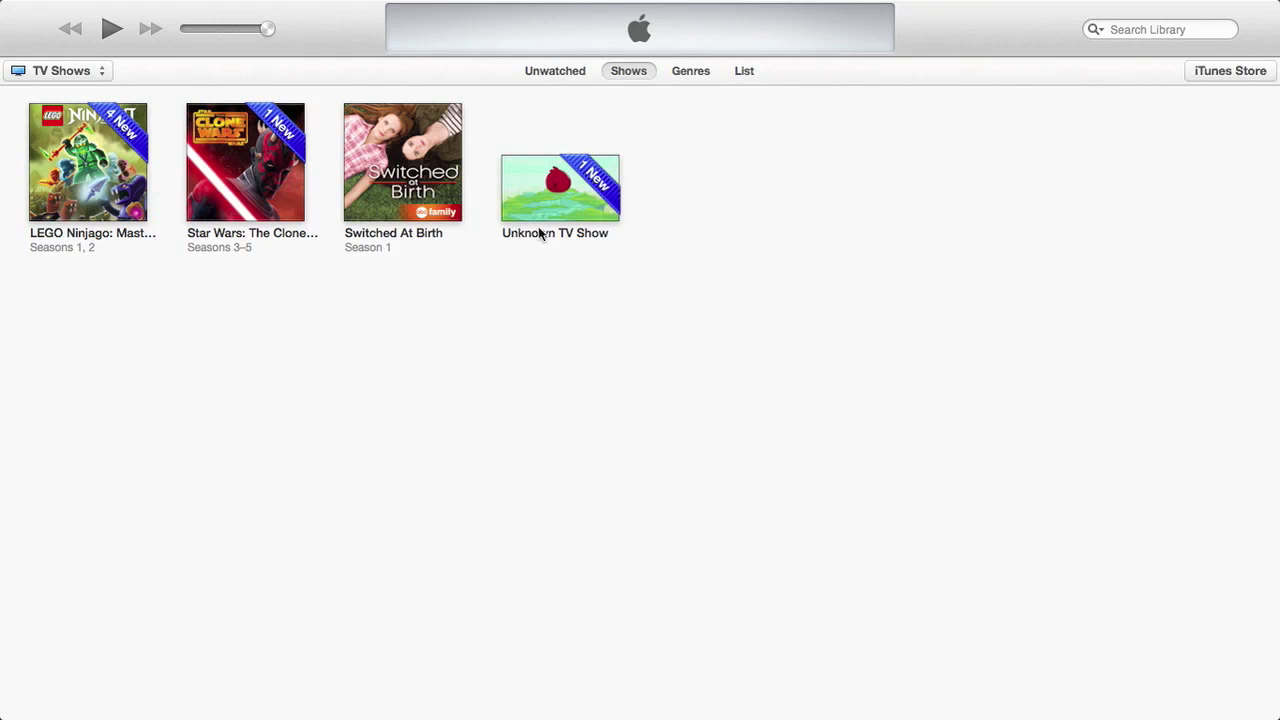
pyautogui.click(561, 196)
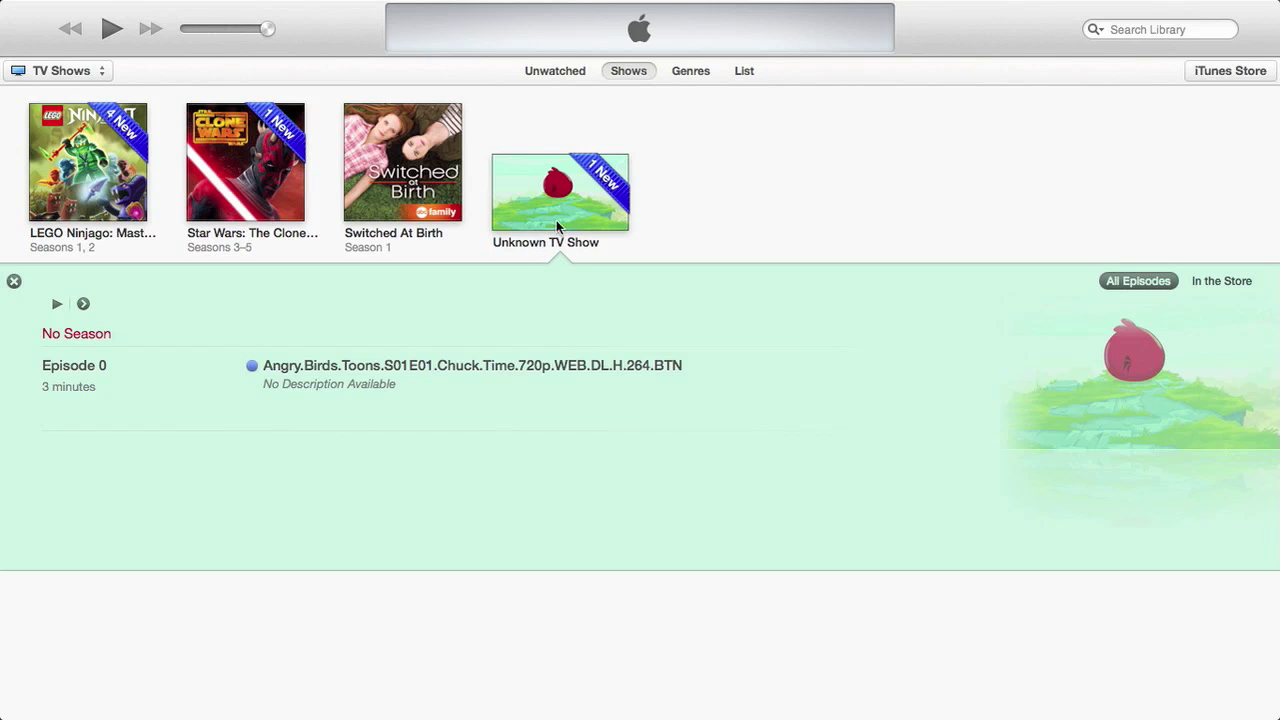
# - Set the unknown episode's show to "Angry Birds Toons", episode ID to 1 and description to "The first episode of Angry Birds Toons"
pyautogui.rightClick(556, 208)
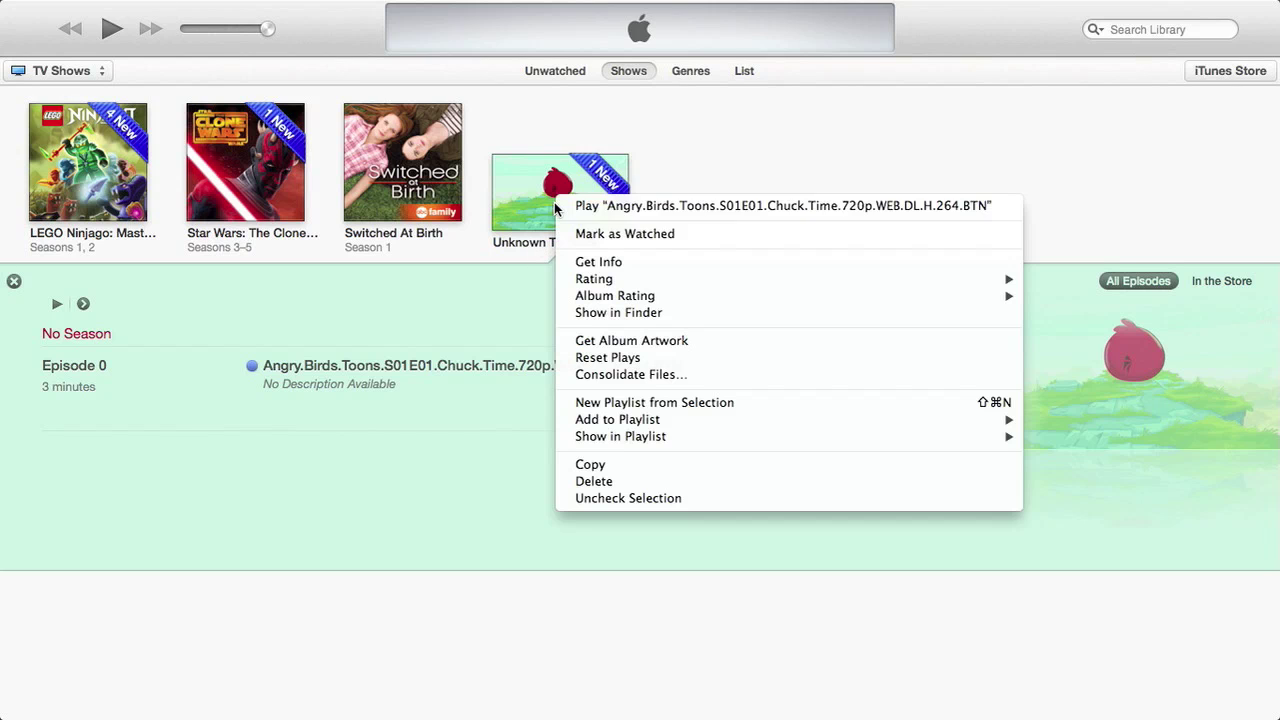
pyautogui.click(637, 270)
pyautogui.click(318, 135)
pyautogui.click(362, 135)
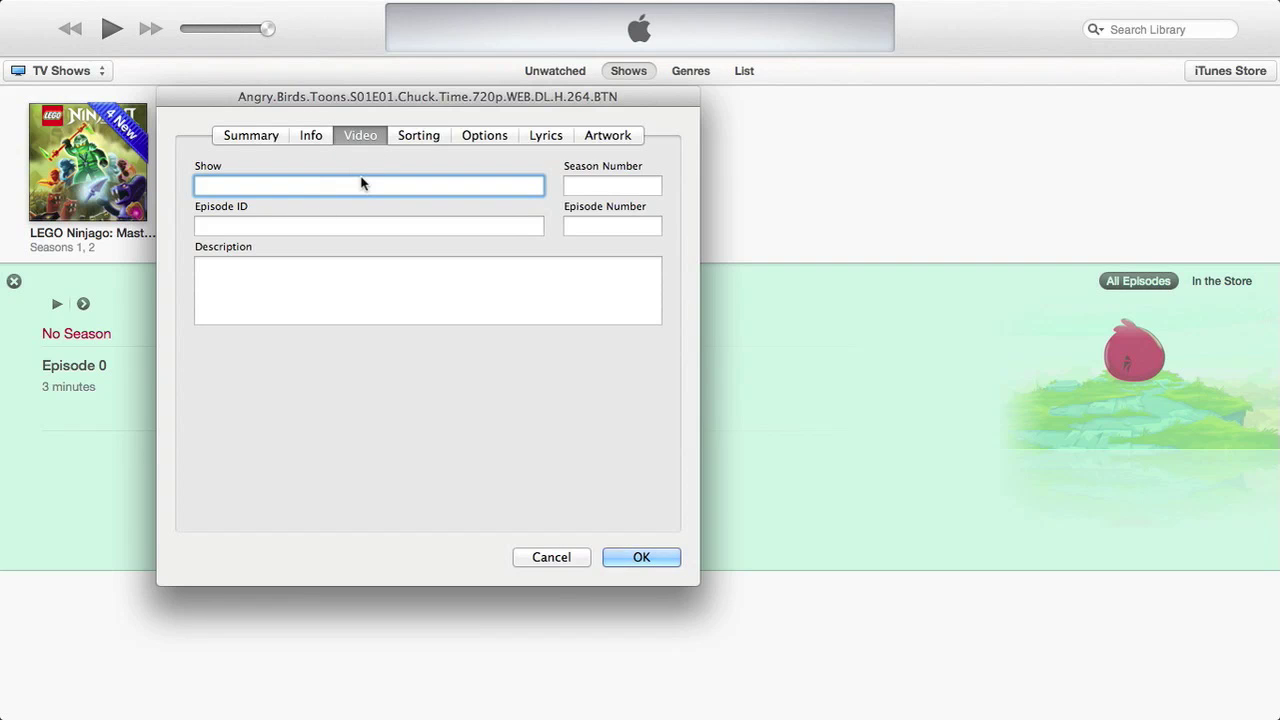
pyautogui.press('Tab')
pyautogui.write('1')
pyautogui.click(326, 271)
pyautogui.write('The first episode of Angry Birds Toons')
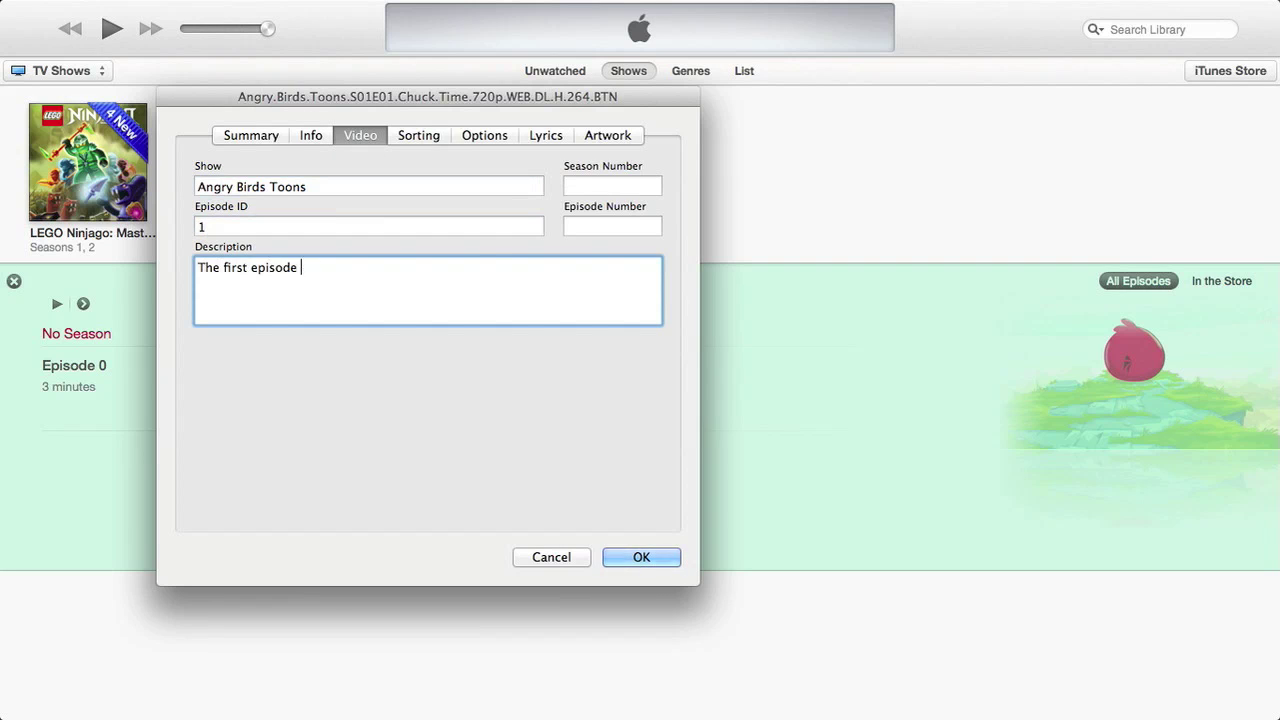
pyautogui.click(656, 557)
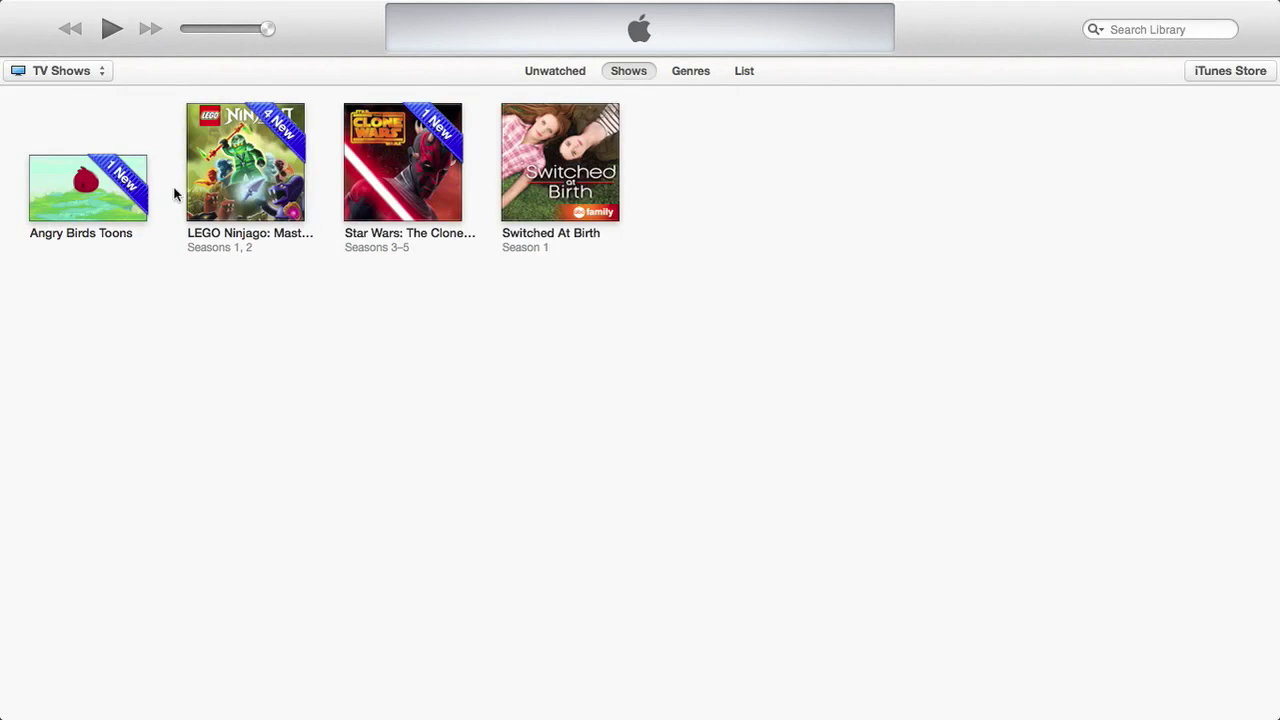
# - Set the Angry Birds Toons episode's season number to 1 and its episode number to 1
pyautogui.click(103, 177)
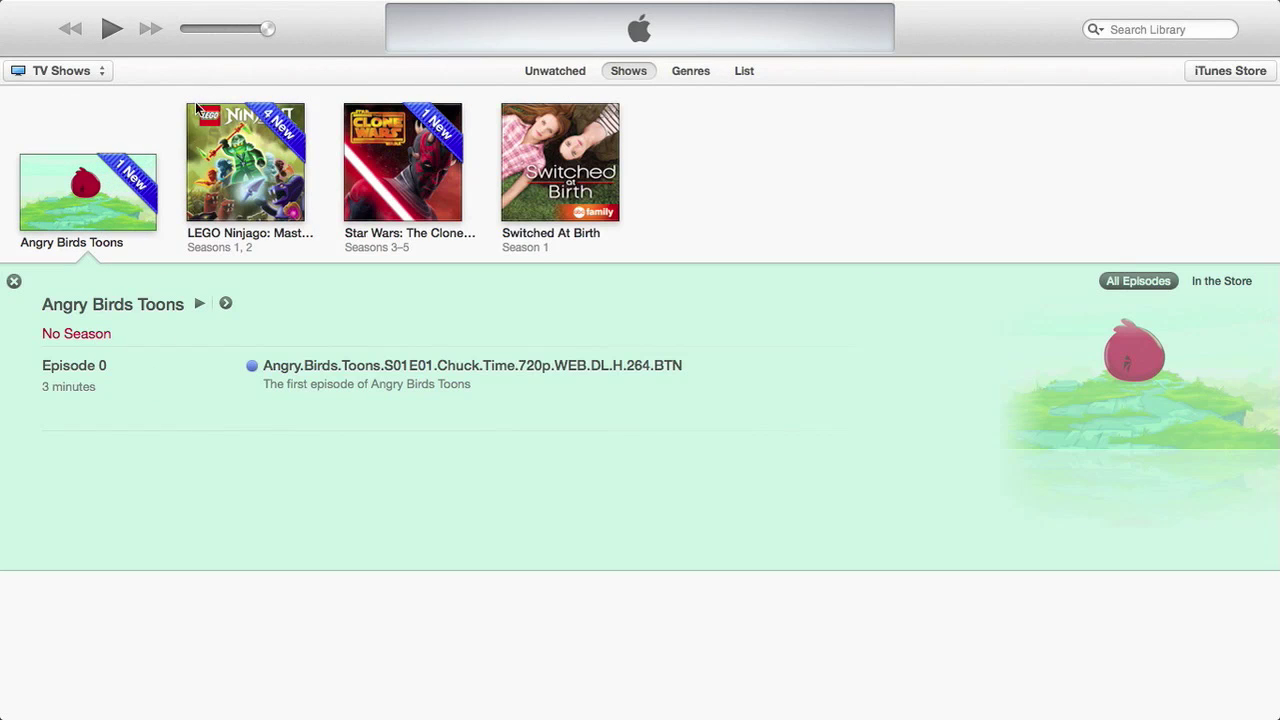
pyautogui.rightClick(74, 228)
pyautogui.click(85, 146)
pyautogui.rightClick(88, 195)
pyautogui.click(150, 248)
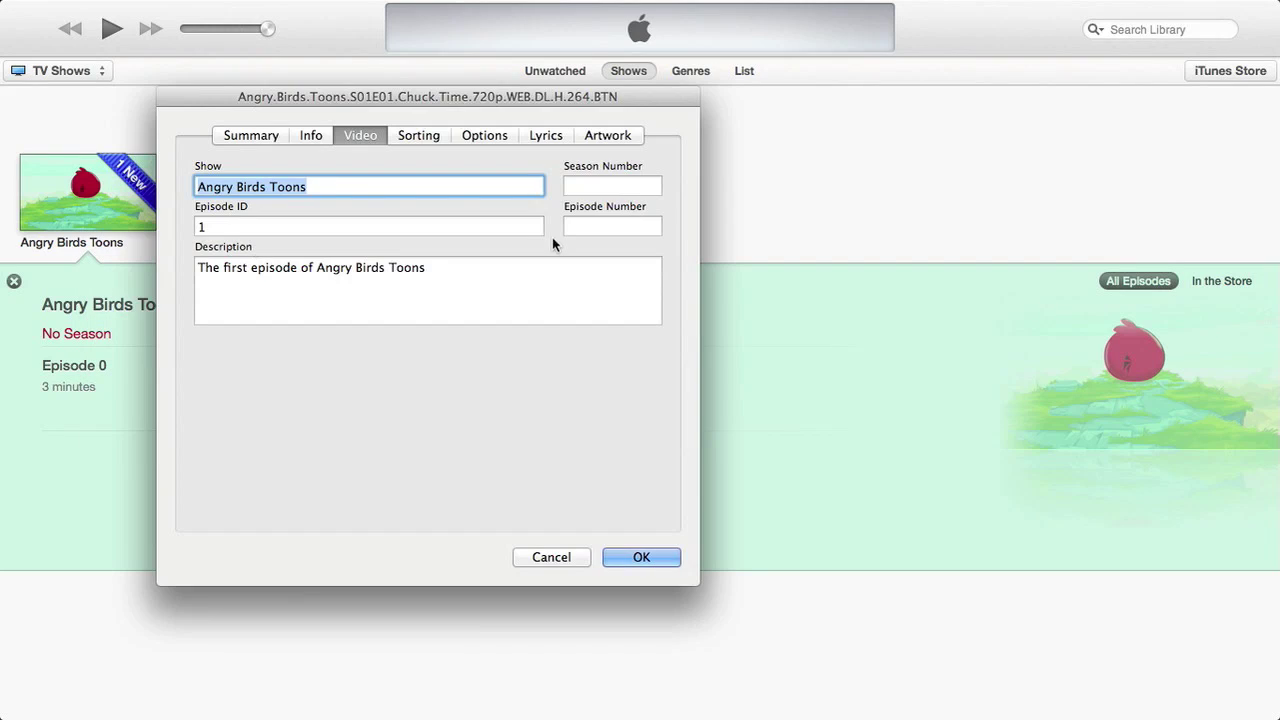
pyautogui.click(360, 185)
pyautogui.moveTo(461, 101); pyautogui.dragTo(829, 76)
pyautogui.click(682, 205)
pyautogui.click(975, 160)
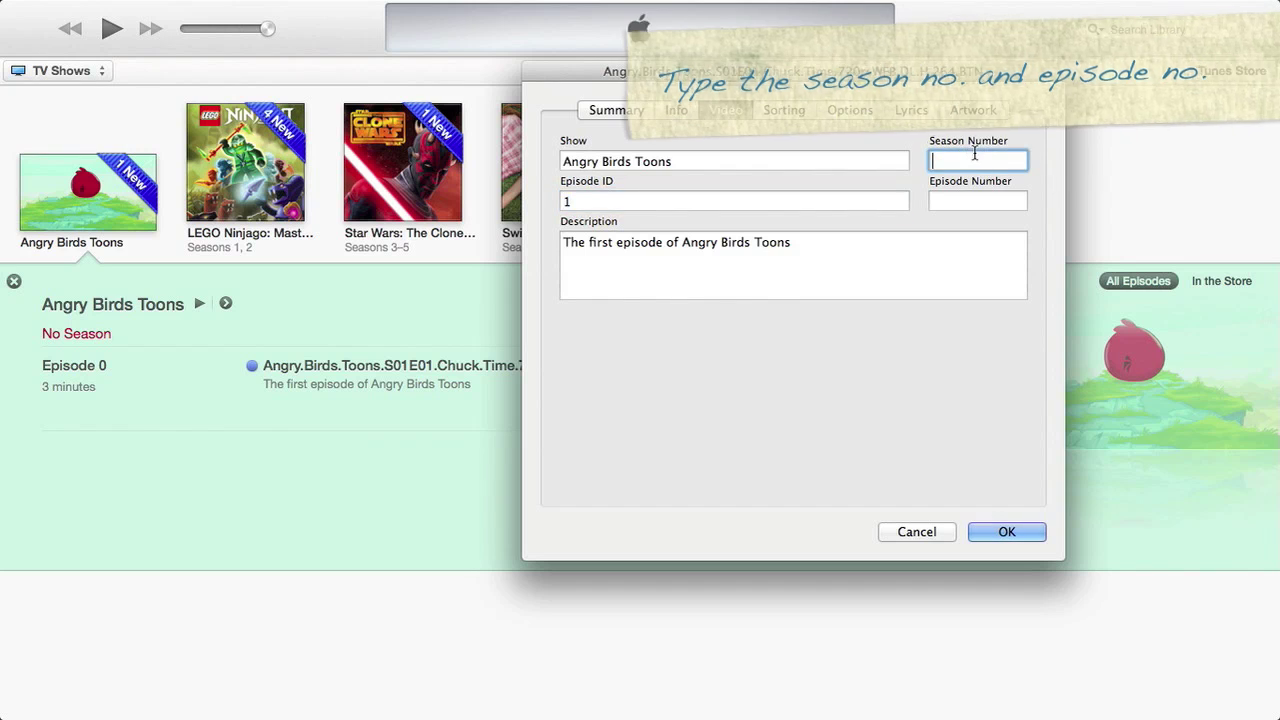
pyautogui.write('1')
pyautogui.click(1005, 201)
pyautogui.write('1')
pyautogui.click(789, 255)
pyautogui.click(707, 157)
pyautogui.click(1005, 531)
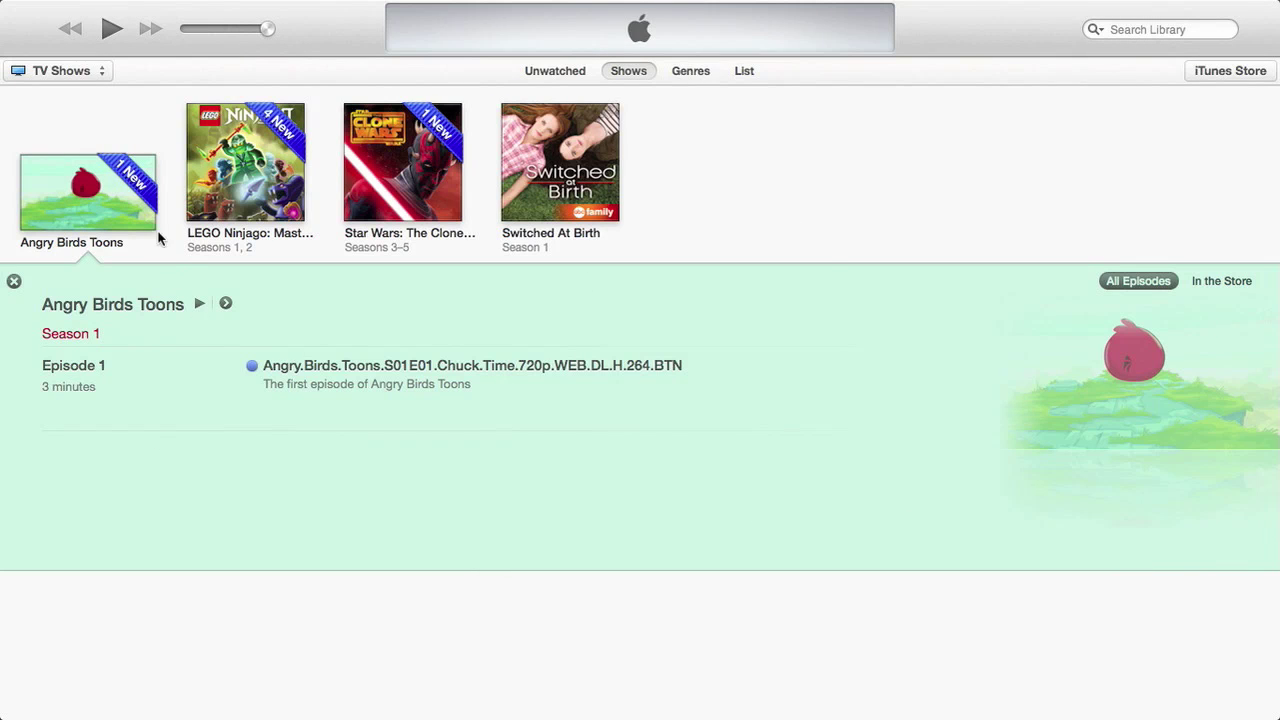
# - Rename the Angry Birds Toons episode as "Chuck Time" and collapse the show's episode list
pyautogui.rightClick(134, 208)
pyautogui.press('Escape')
pyautogui.press('super+i')
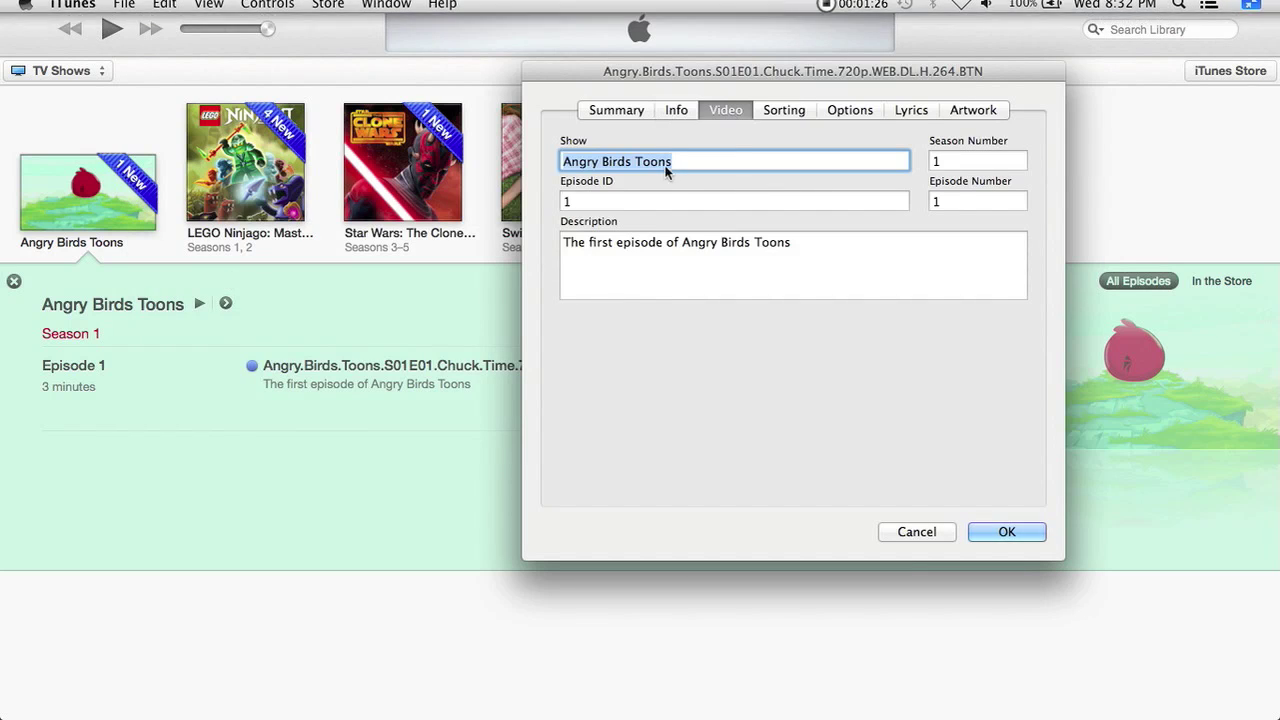
pyautogui.click(616, 112)
pyautogui.click(689, 111)
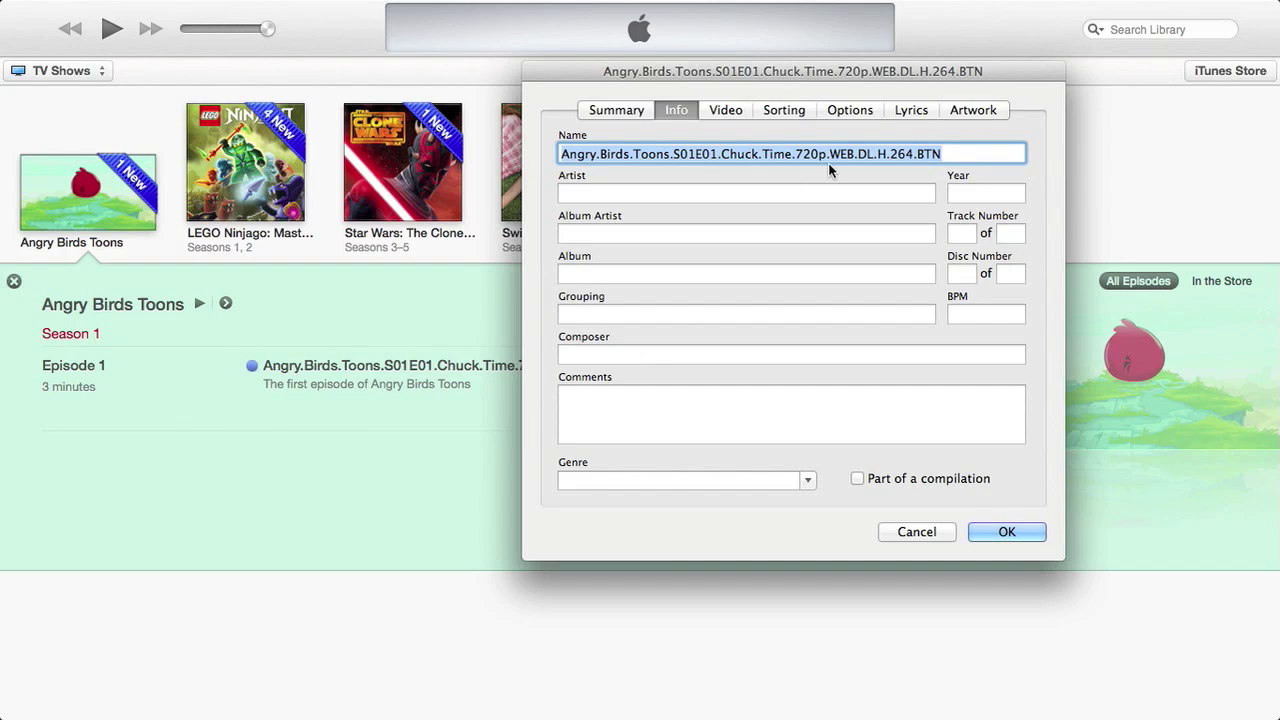
pyautogui.write('Chuck Time')
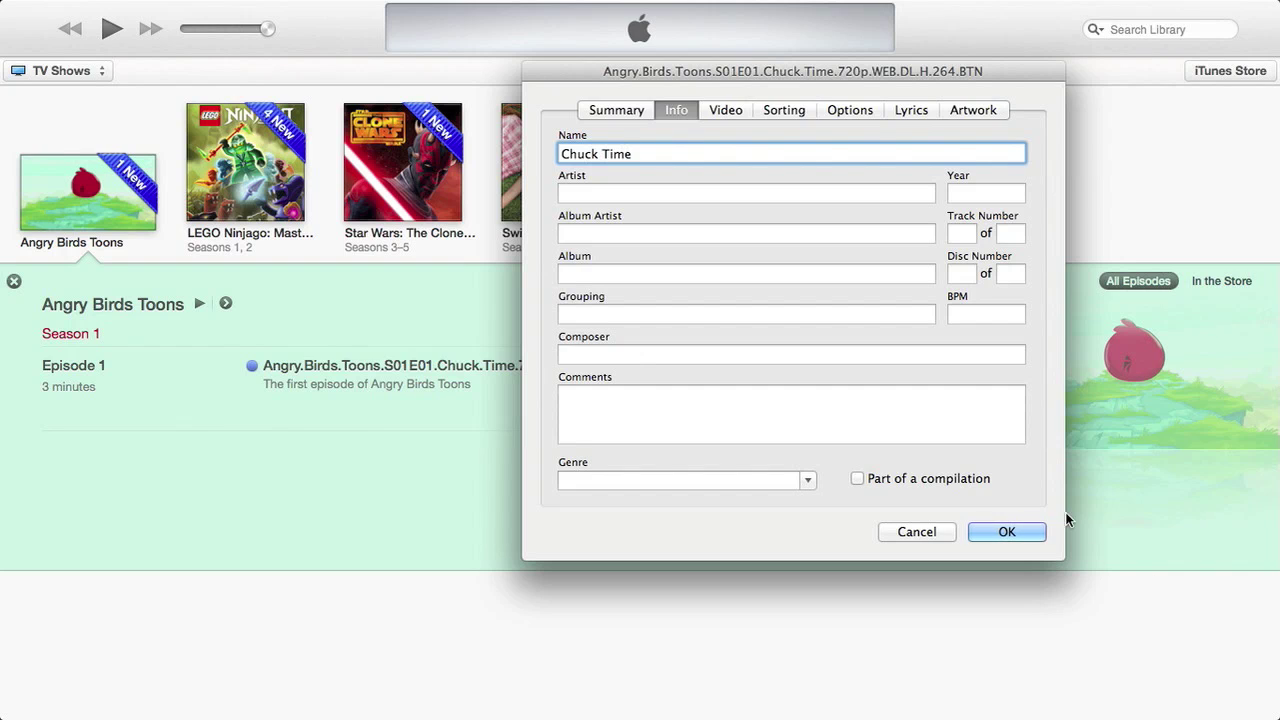
pyautogui.click(1007, 532)
pyautogui.click(45, 190)
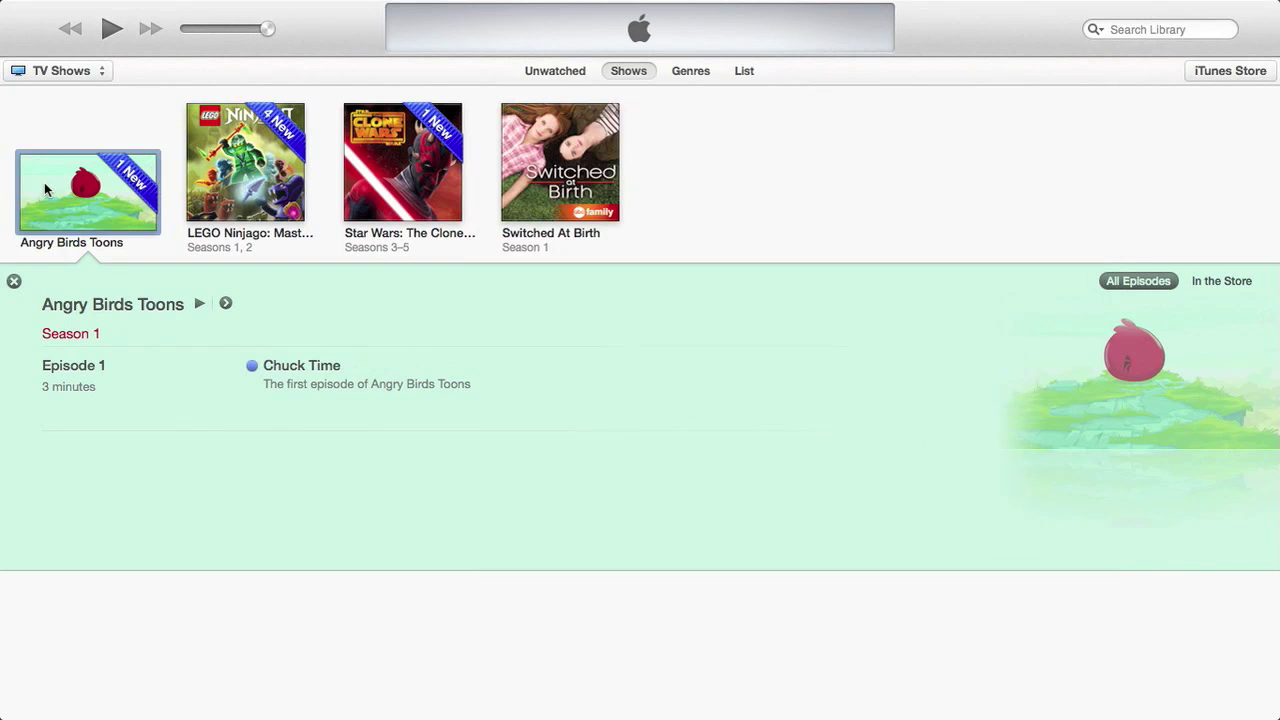
pyautogui.click(100, 230)
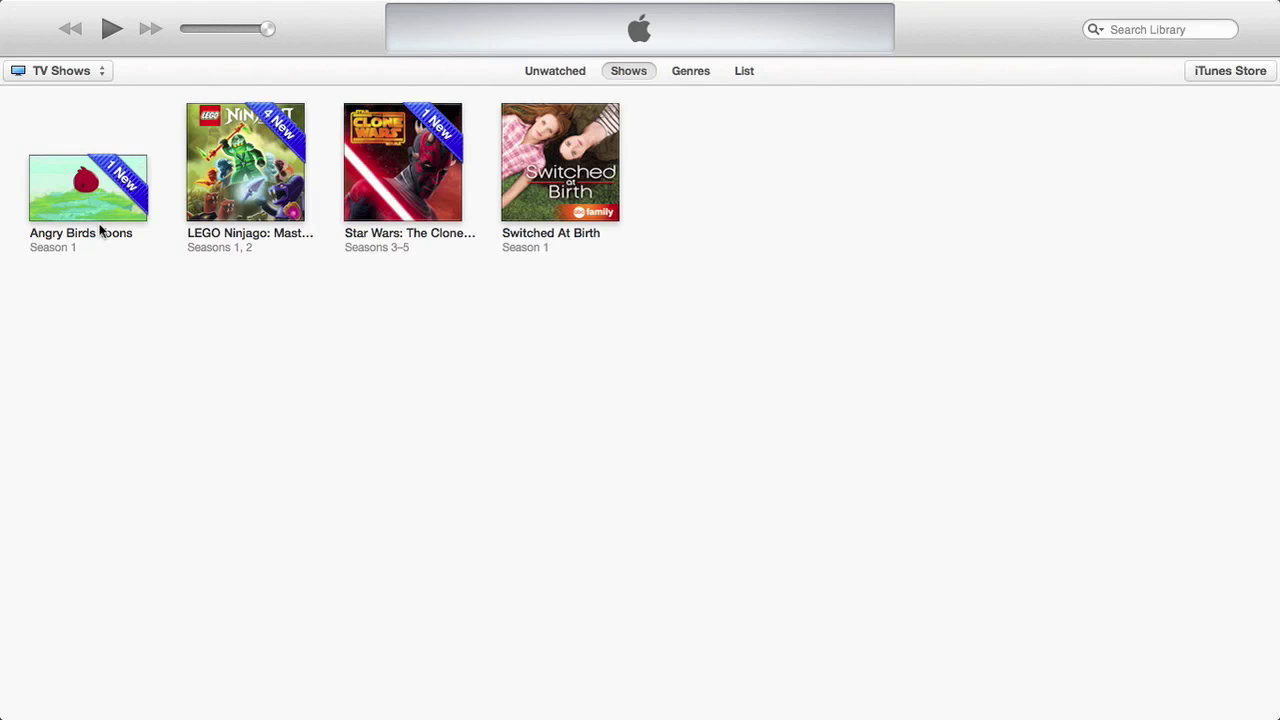
# - Review the summary and general info of the Chuck Time episode and close its details without changes
pyautogui.rightClick(97, 194)
pyautogui.click(149, 247)
pyautogui.click(603, 112)
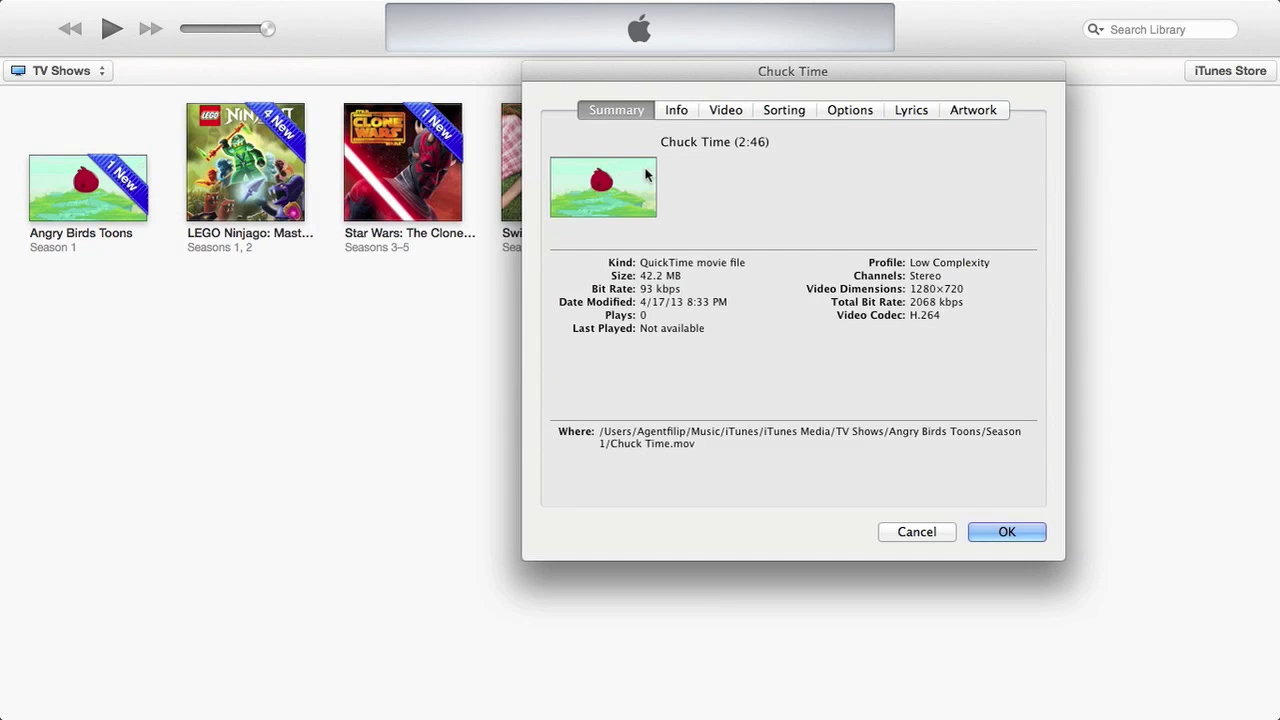
pyautogui.click(675, 117)
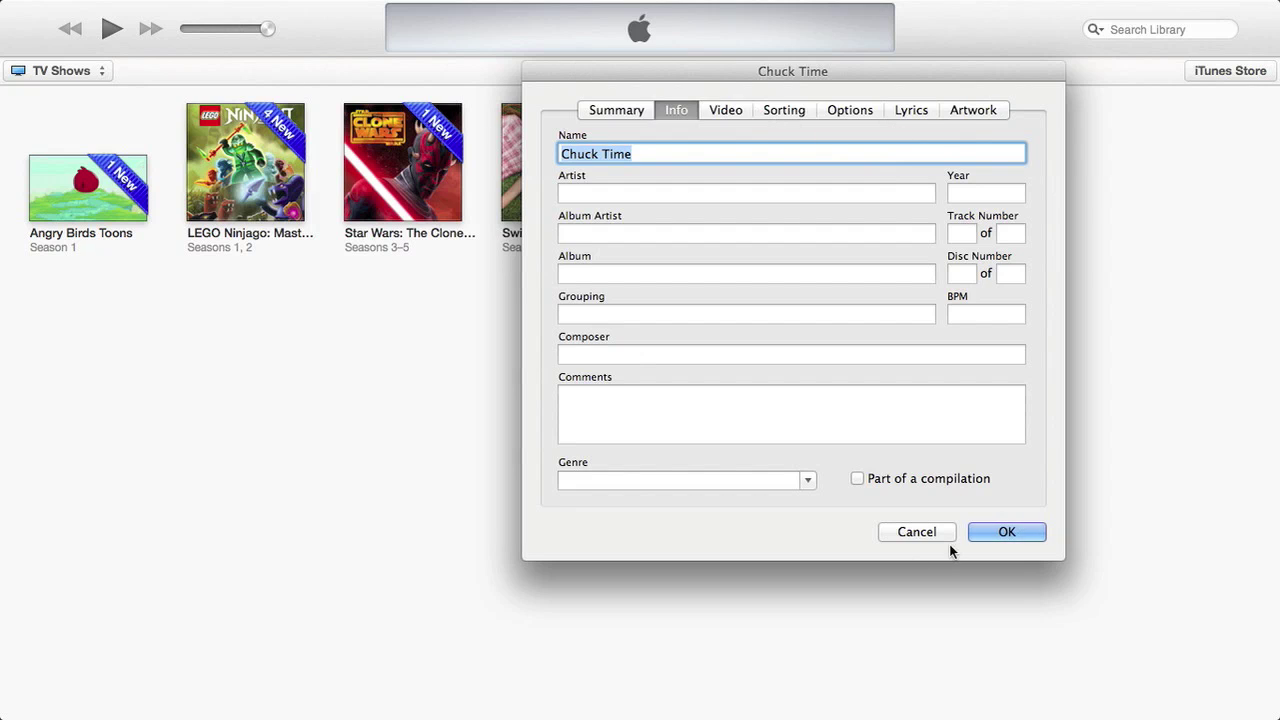
pyautogui.click(917, 533)
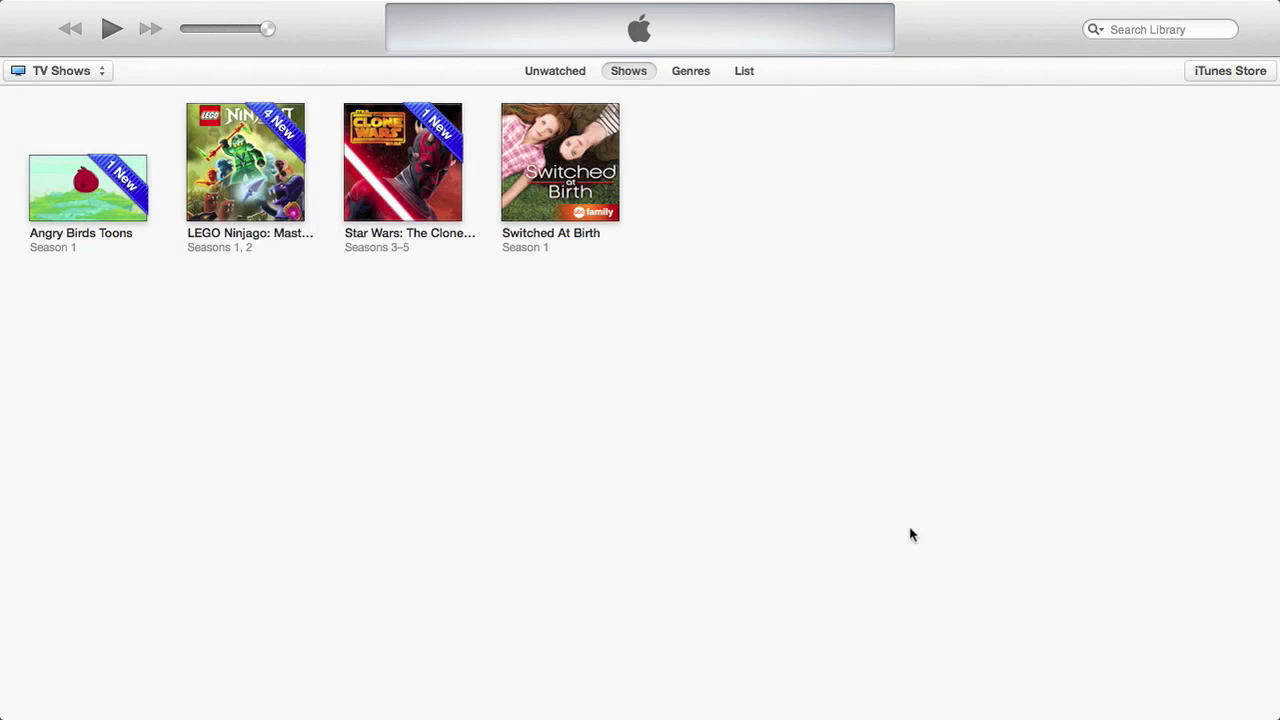
# - Look through the Music library's videos and the home videos, and show the Movies category of the Movies library
pyautogui.click(89, 74)
pyautogui.click(240, 46)
pyautogui.click(89, 80)
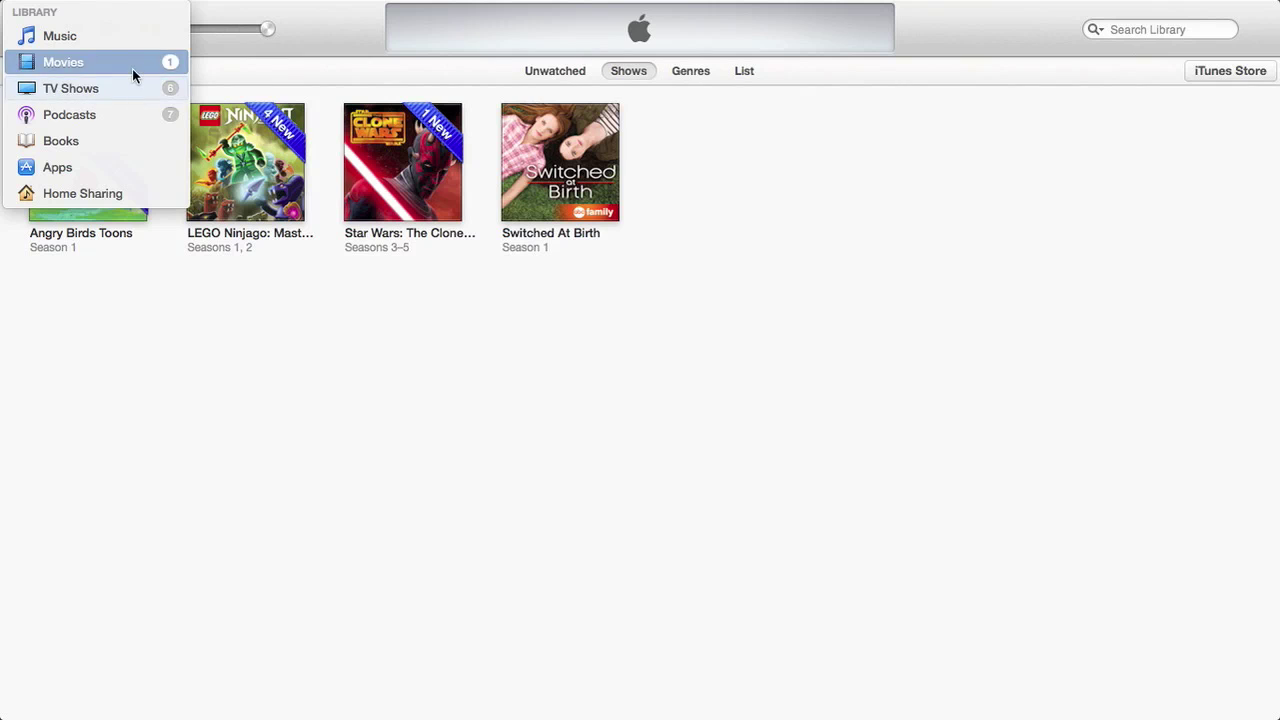
pyautogui.click(107, 36)
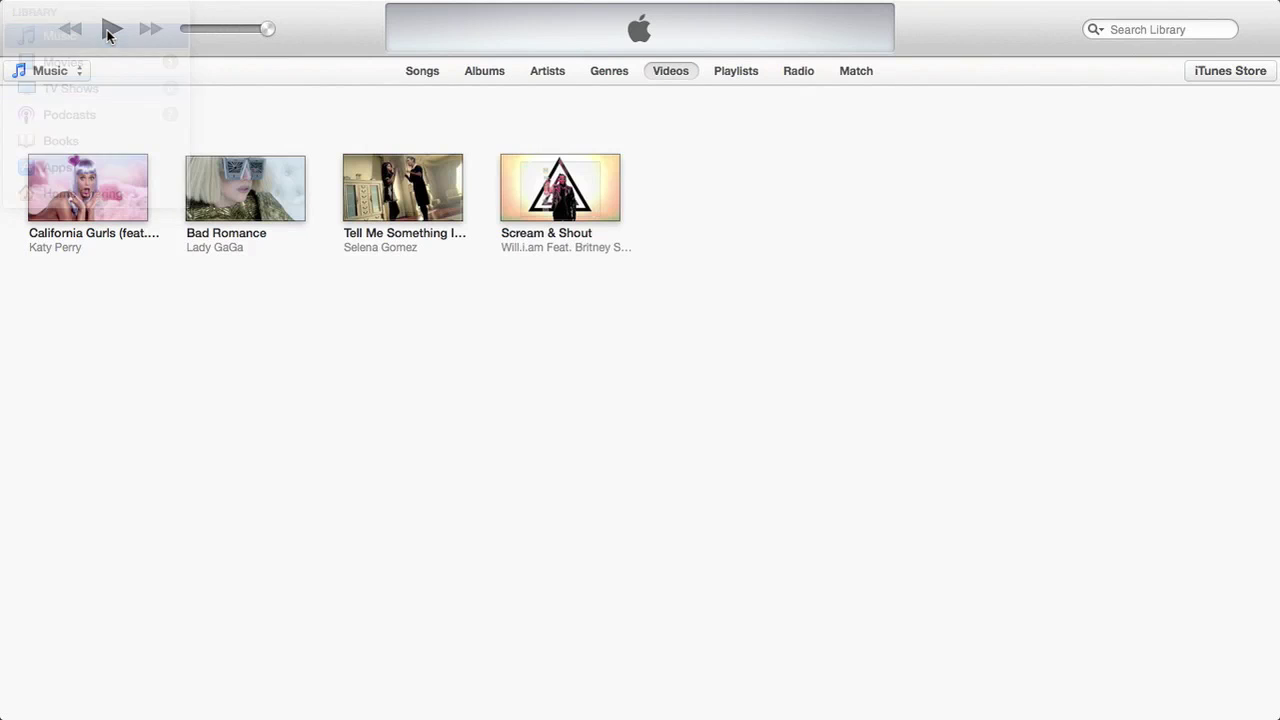
pyautogui.click(55, 72)
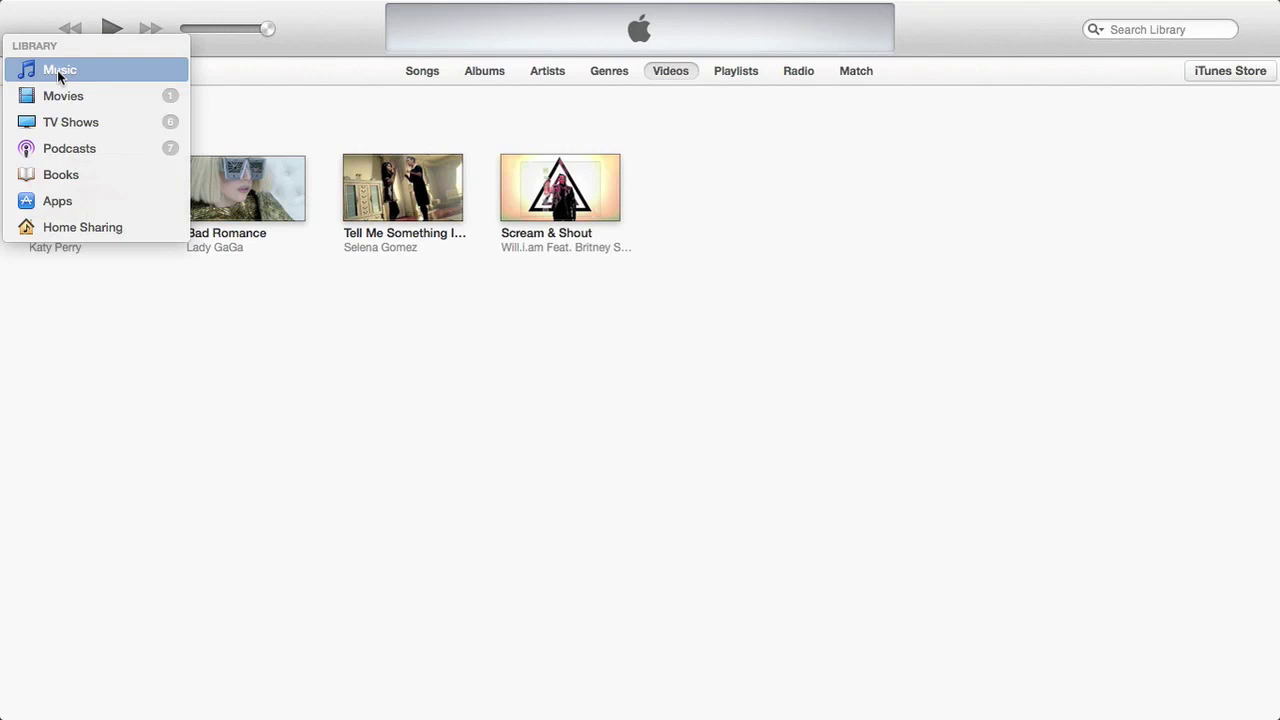
pyautogui.click(109, 100)
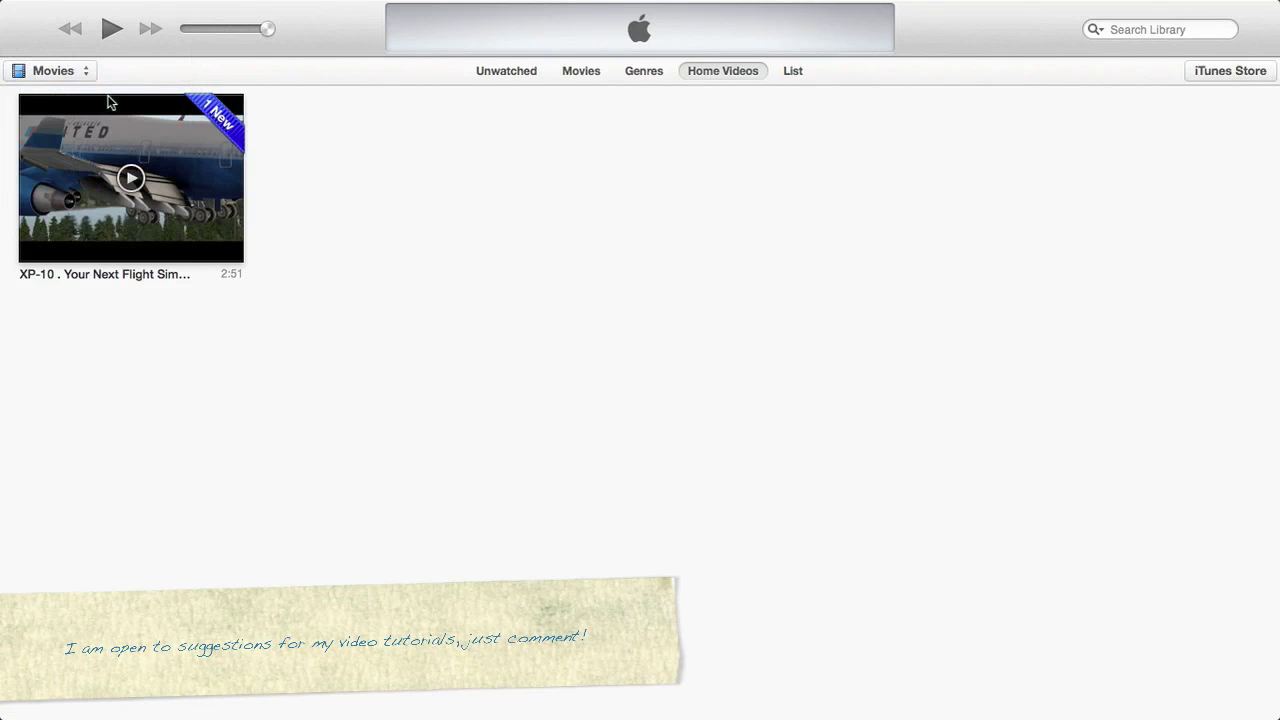
pyautogui.click(600, 74)
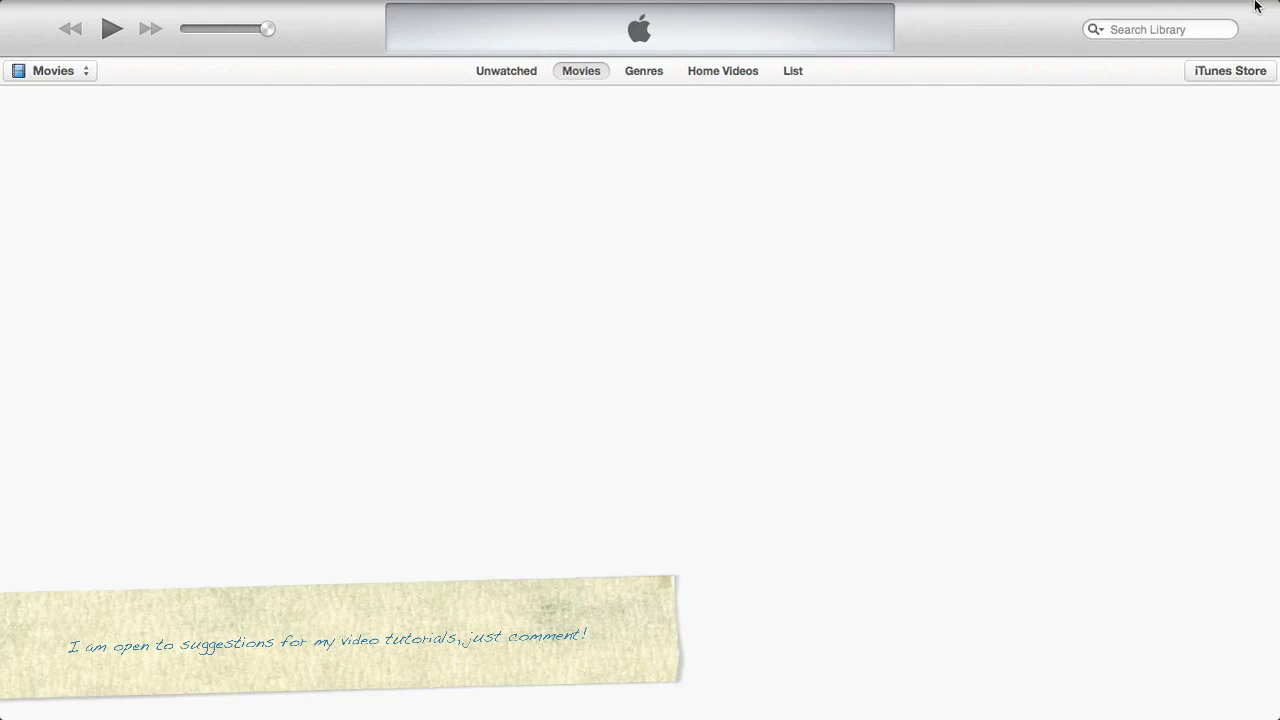
pyautogui.moveTo(835, 12)
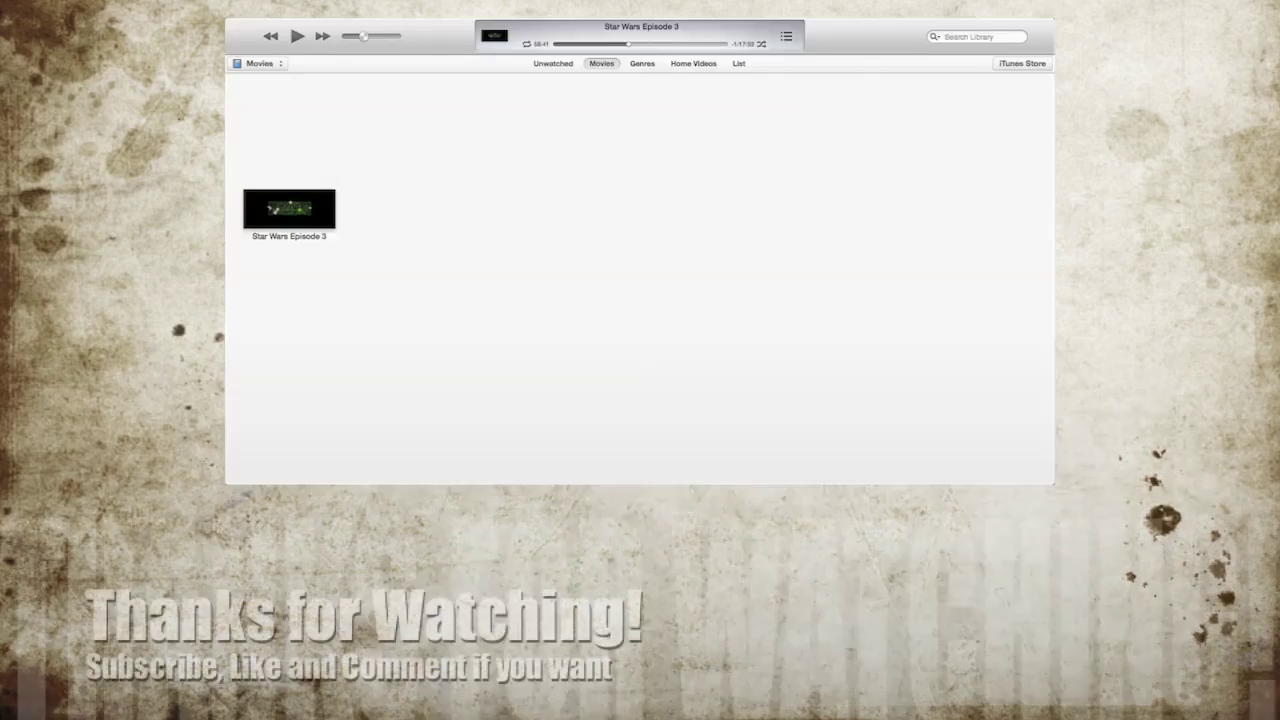